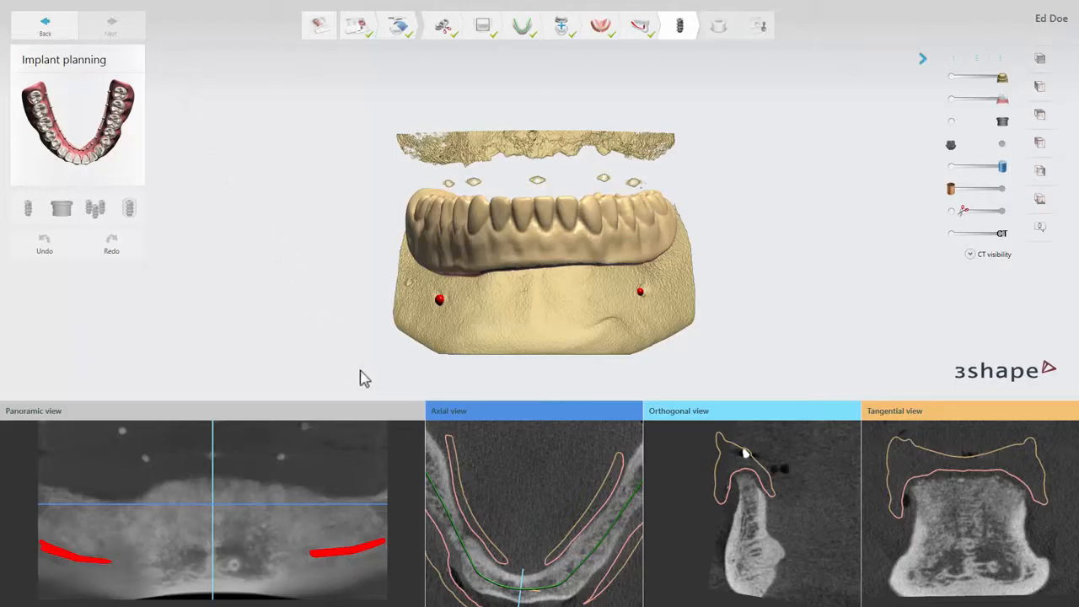
- Resize the CT slice area and the Panoramic view, and minimize and restore the Axial view
mouse_move(364, 401)
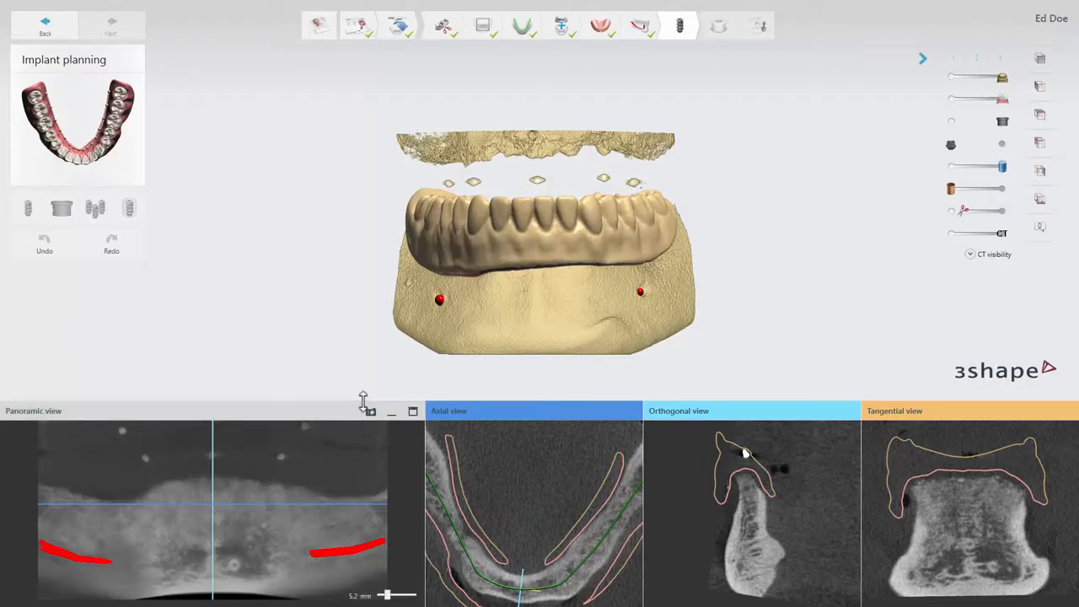
mouse_move(363, 401)
left_mouse_down()
mouse_move(375, 353)
mouse_move(377, 411)
left_mouse_up()
mouse_move(425, 496)
left_mouse_down()
mouse_move(306, 494)
mouse_move(419, 495)
left_mouse_up()
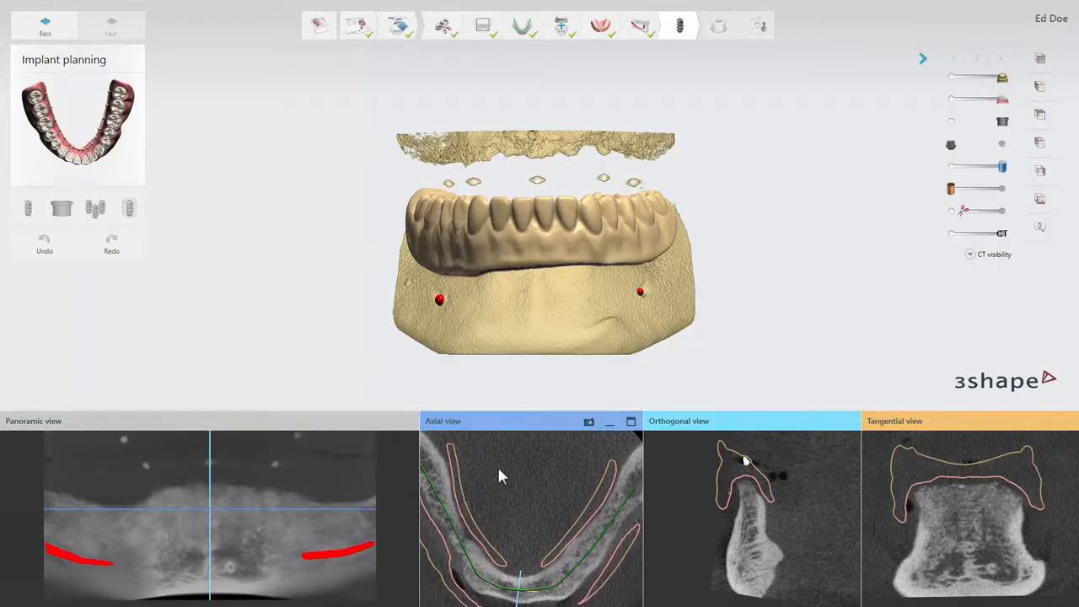
left_click(610, 428)
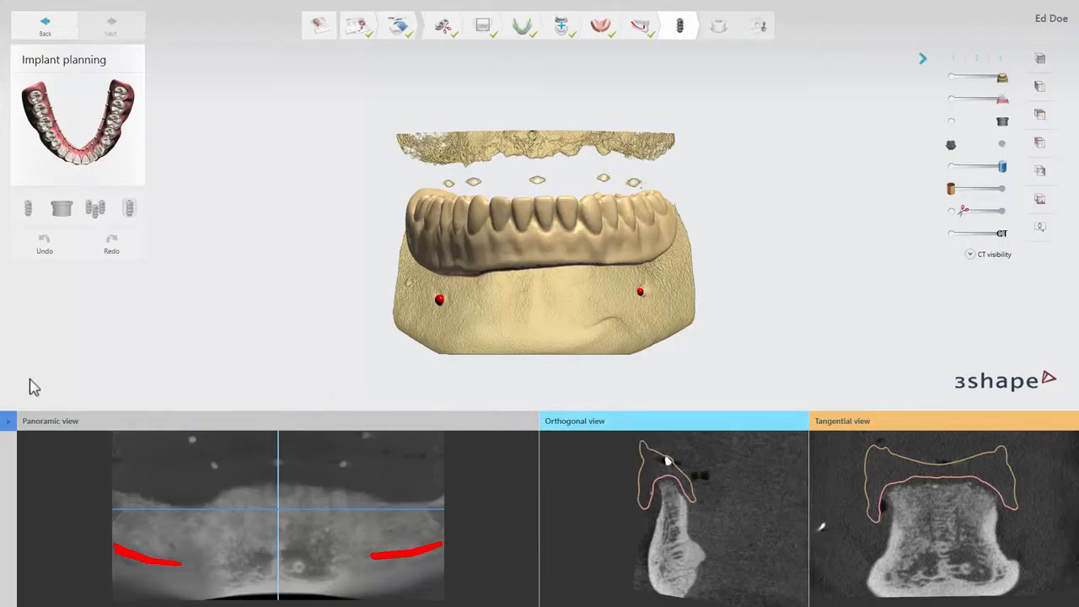
left_click(10, 425)
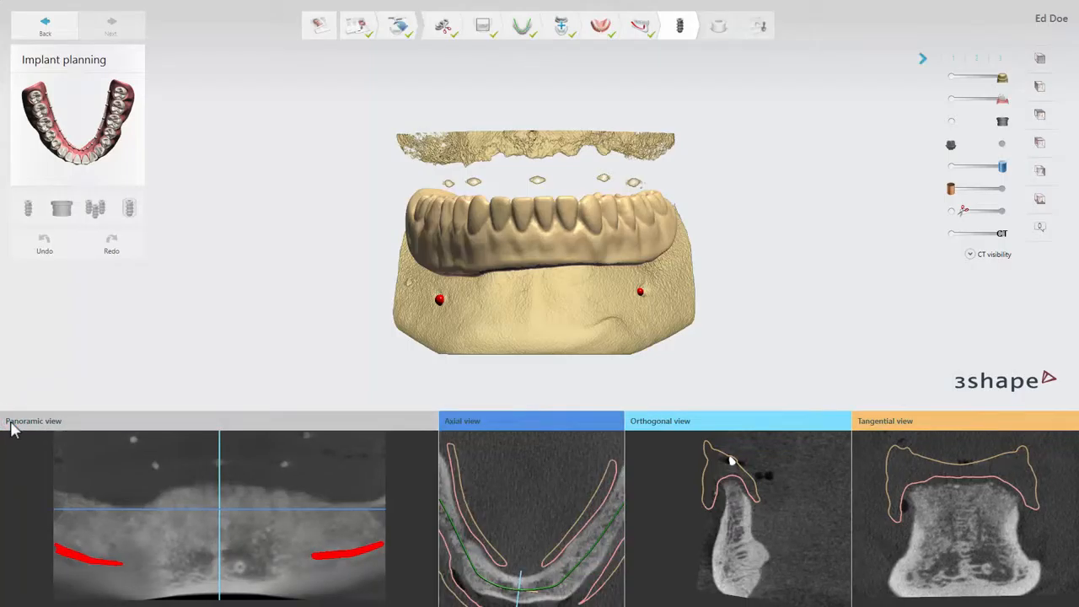
- Maximize the Panoramic view and capture a snapshot of it for a comment
mouse_move(51, 424)
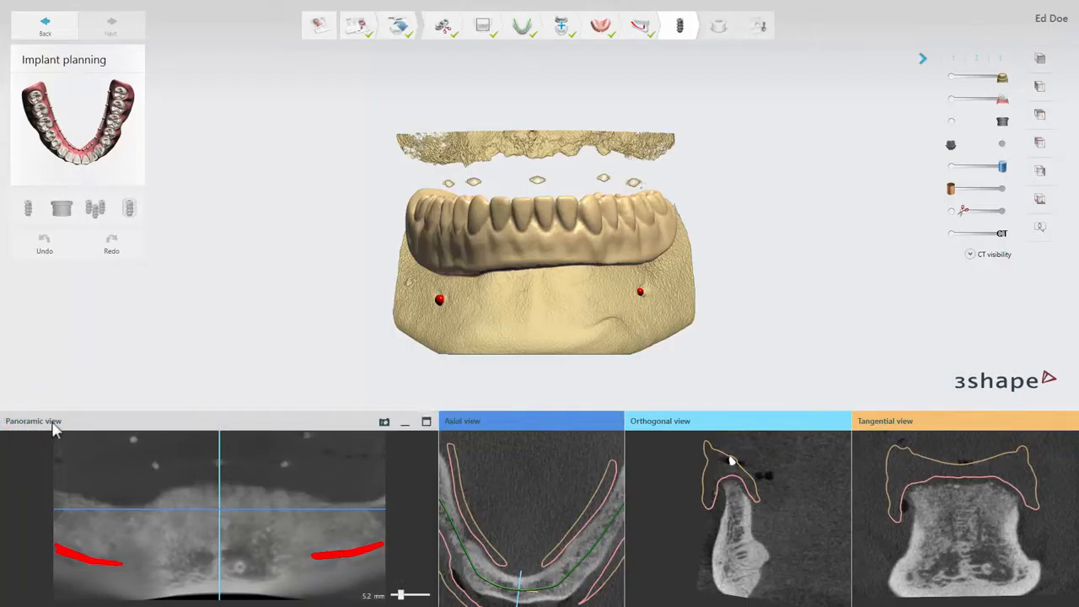
left_click(426, 423)
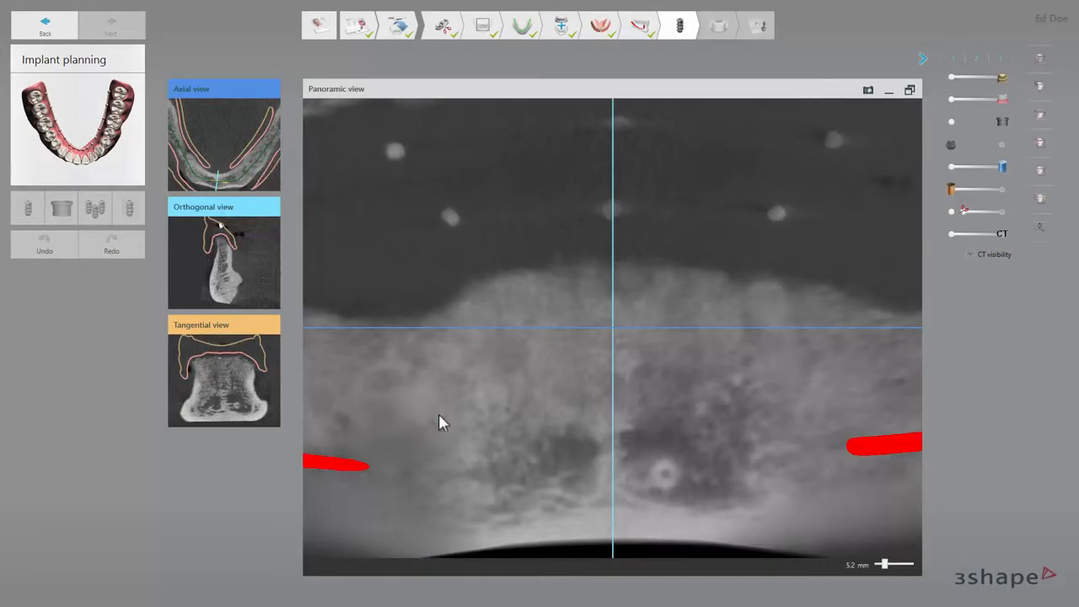
left_click(868, 91)
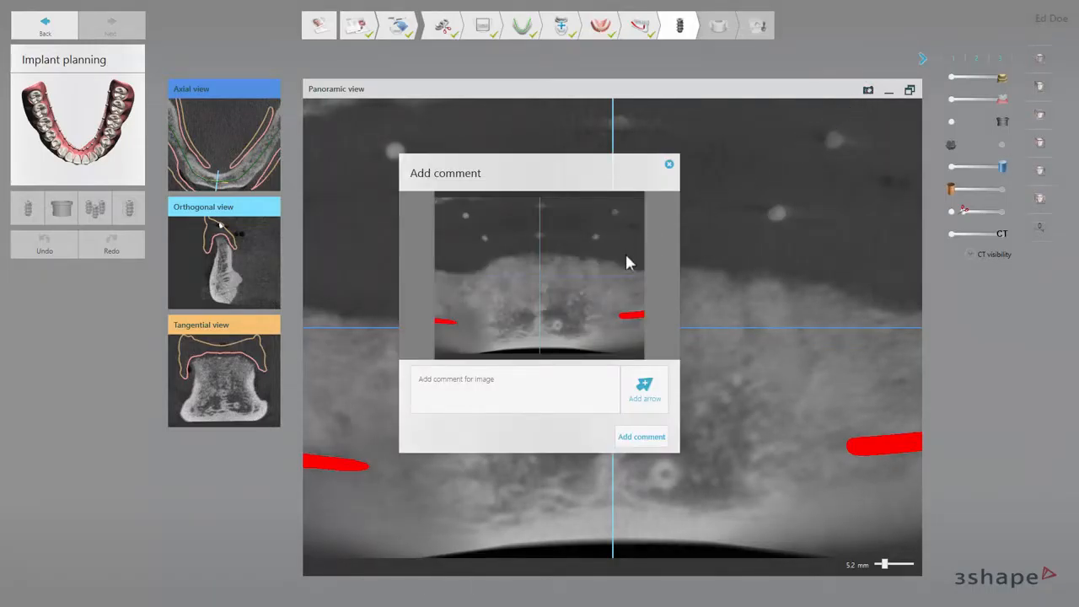
- Add an arrow to the snapshot, place it just below the end of the red nerve on the image's right, and save the comment
left_click(442, 389)
left_click(638, 381)
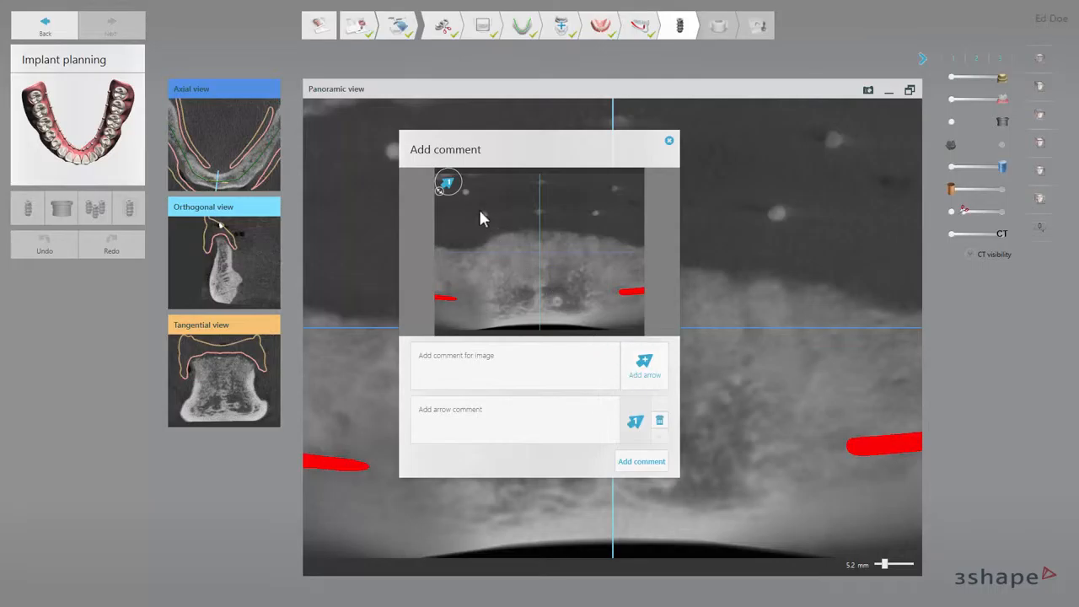
mouse_move(448, 184)
left_mouse_down()
mouse_move(497, 223)
mouse_move(513, 257)
mouse_move(604, 306)
left_mouse_up()
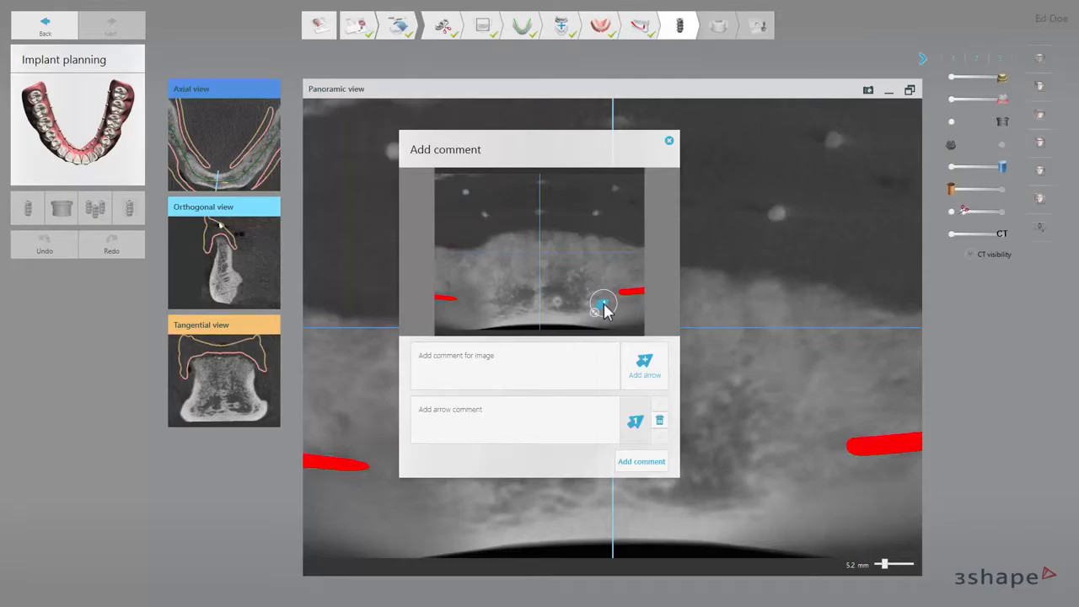
left_click(479, 413)
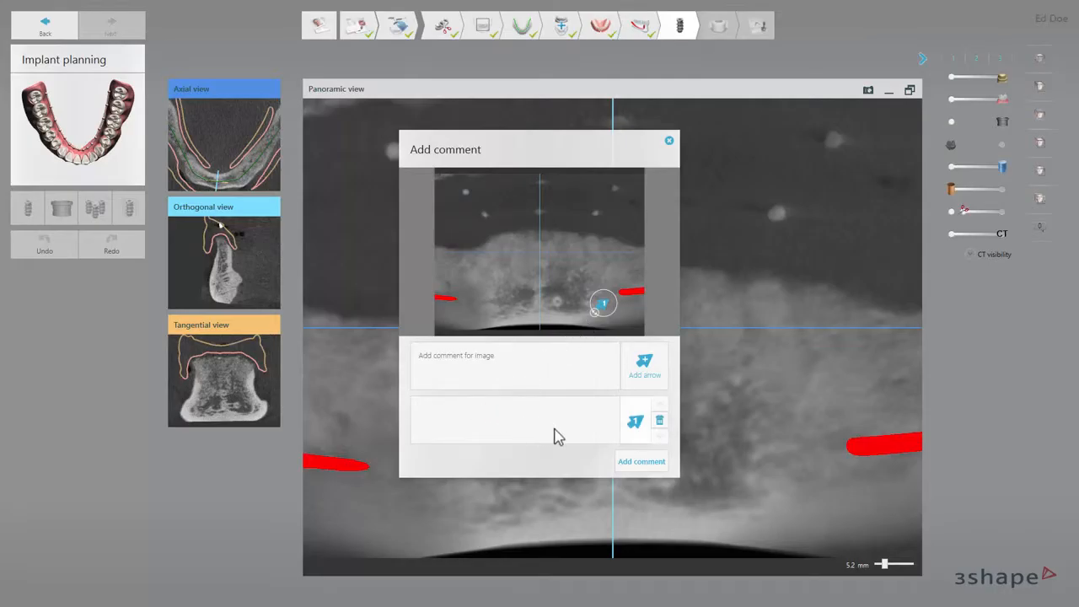
left_click(624, 462)
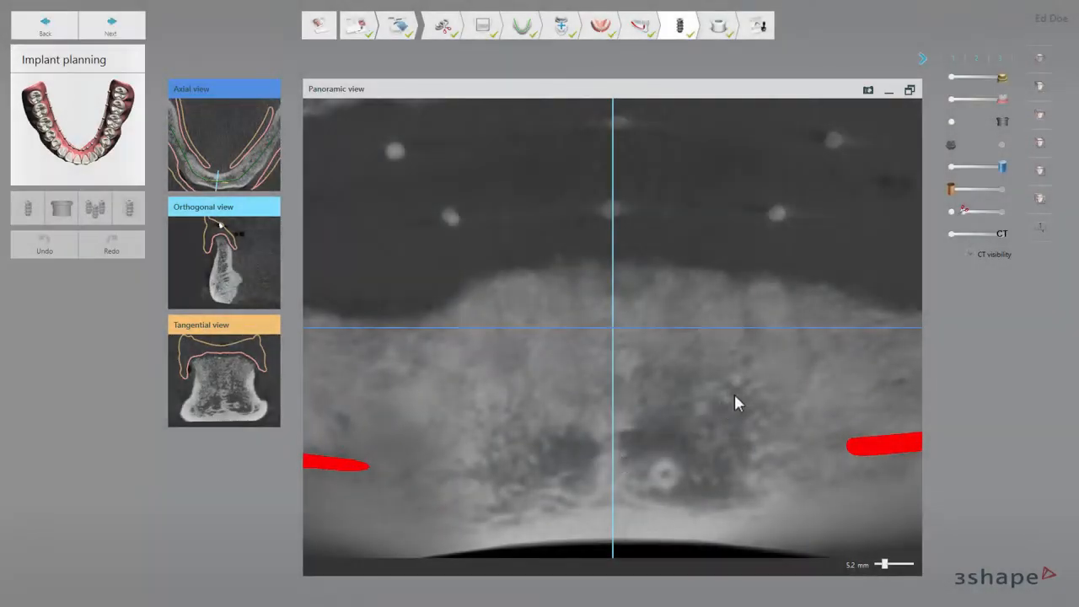
- Open the saved image comments and capture a snapshot of the 3D model view
left_click(1043, 230)
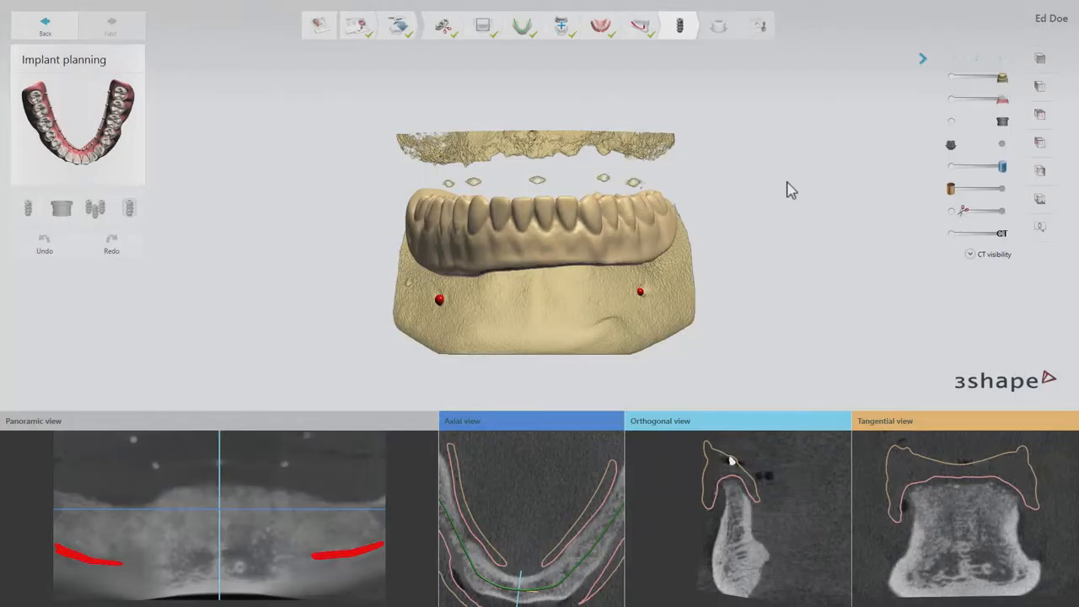
right_click(786, 189)
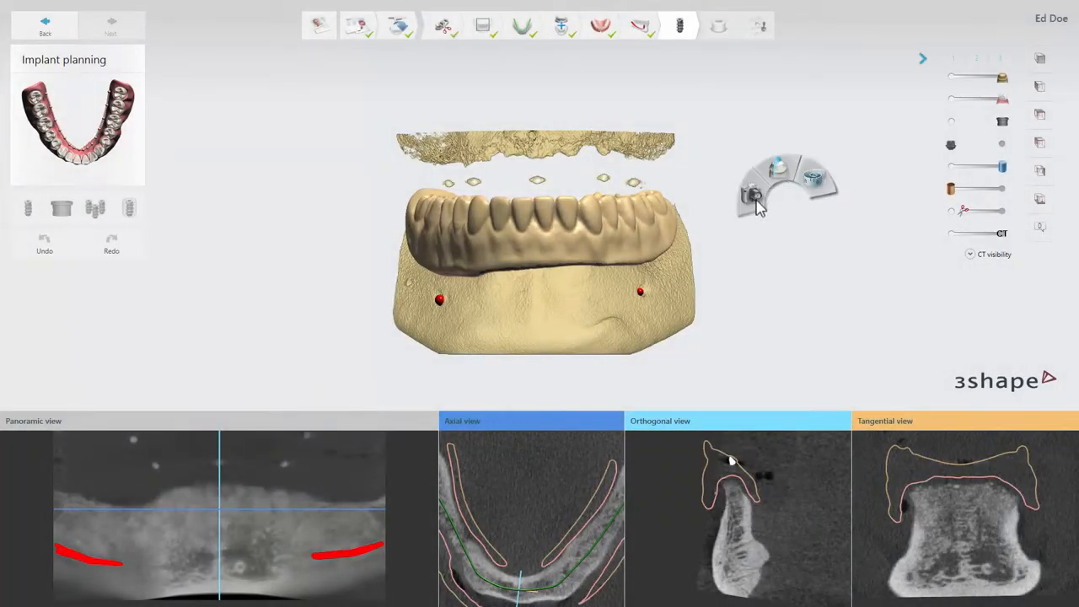
left_click(753, 199)
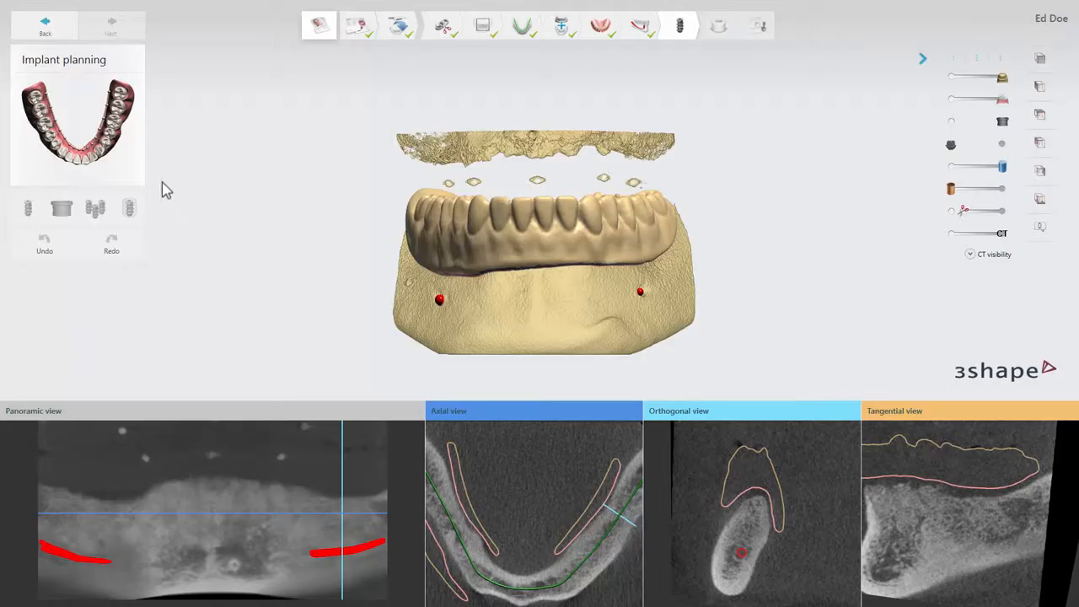
- Add an Avinent Coral HI implant on tooth 36 with 10.0 mm length, 3.8 mm diameter and platform 4.1
left_click(115, 125)
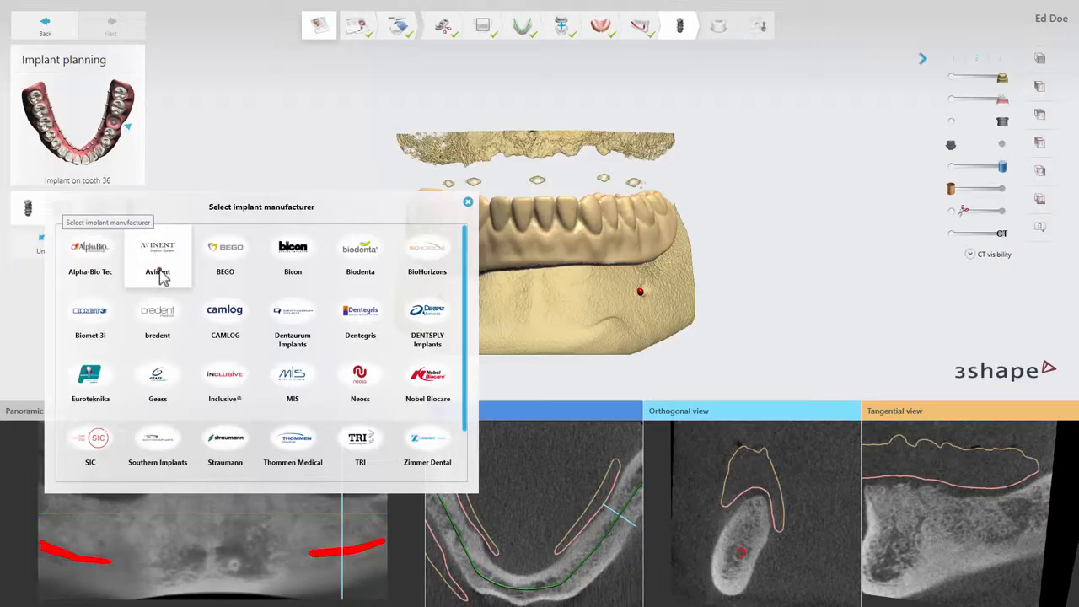
left_click(159, 268)
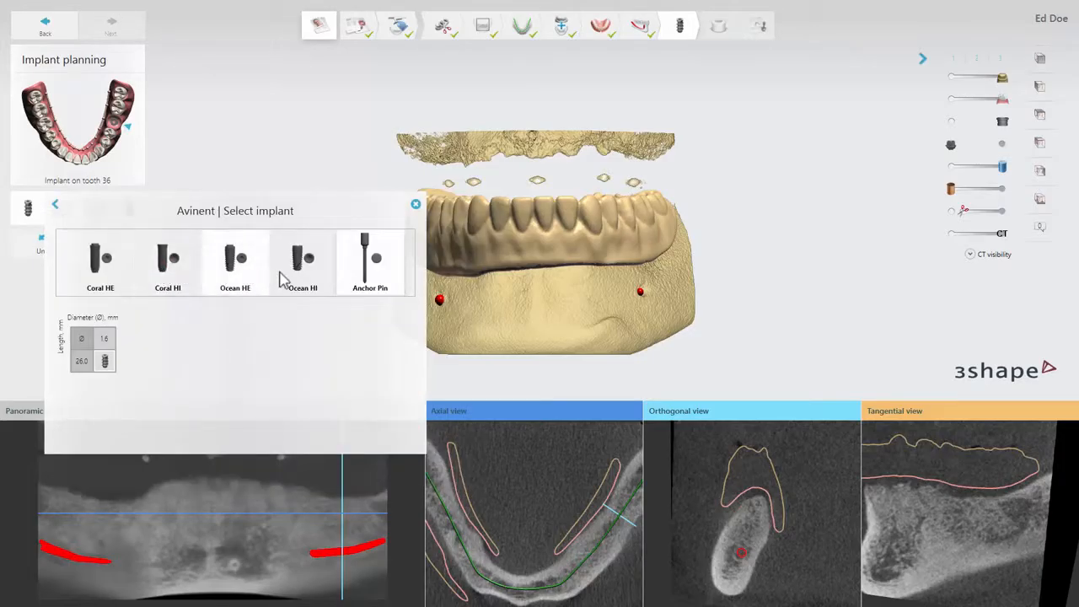
left_click(170, 268)
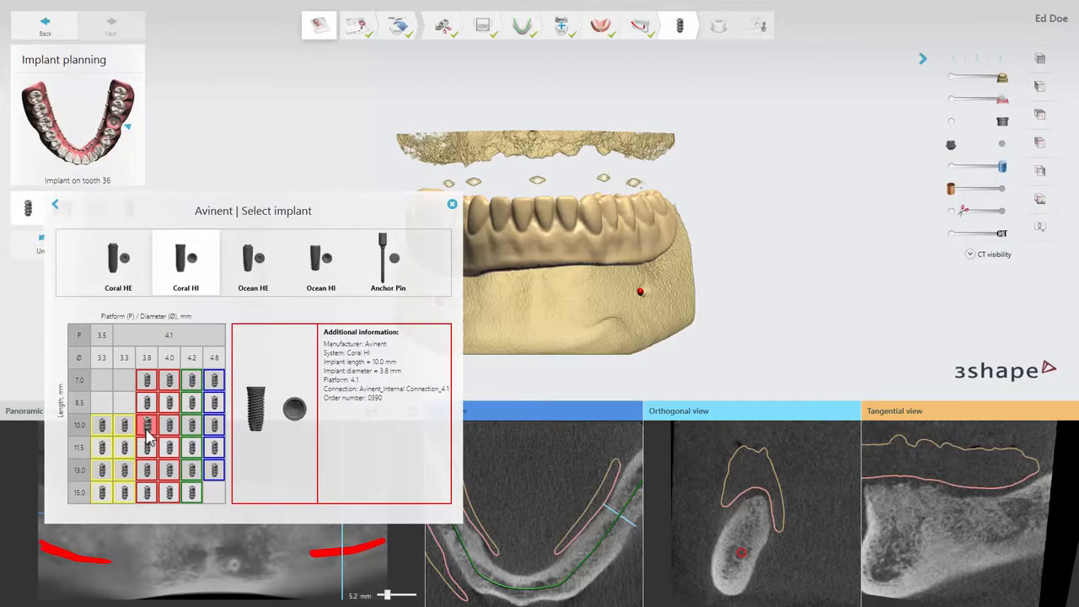
left_click(146, 432)
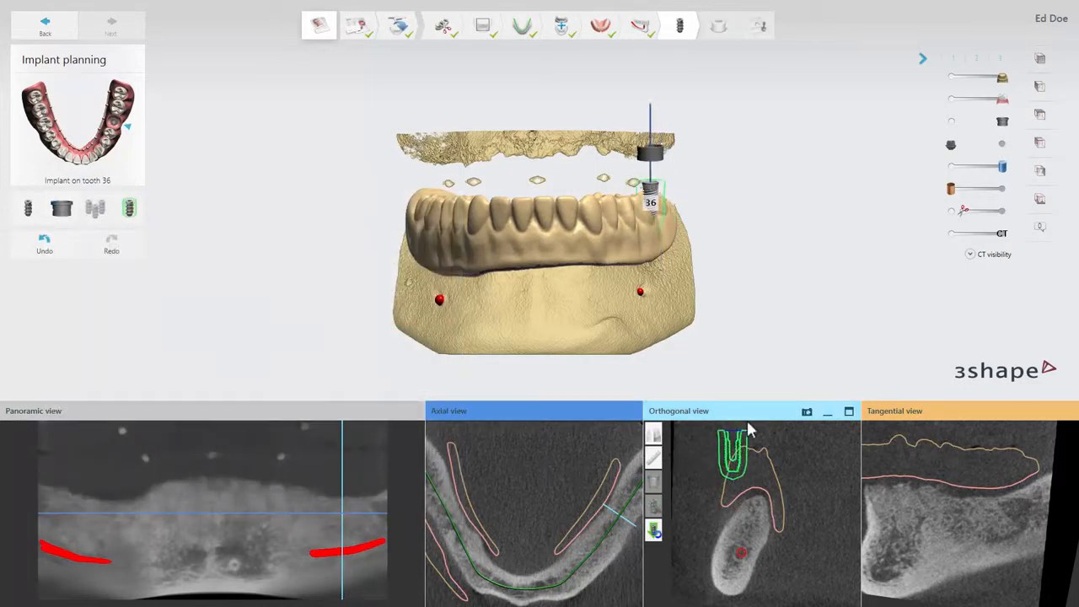
- Maximize the Orthogonal view, move the tooth 36 implant into the jawbone above the nerve, and fine-tune its position and angulation
left_click(849, 410)
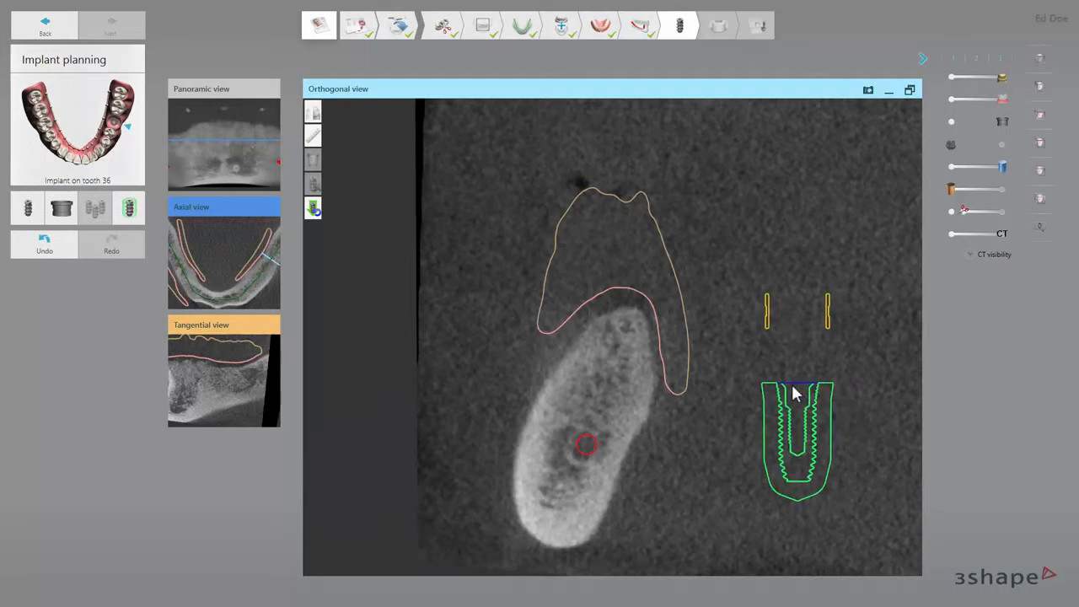
left_click_drag(776, 382, 618, 345)
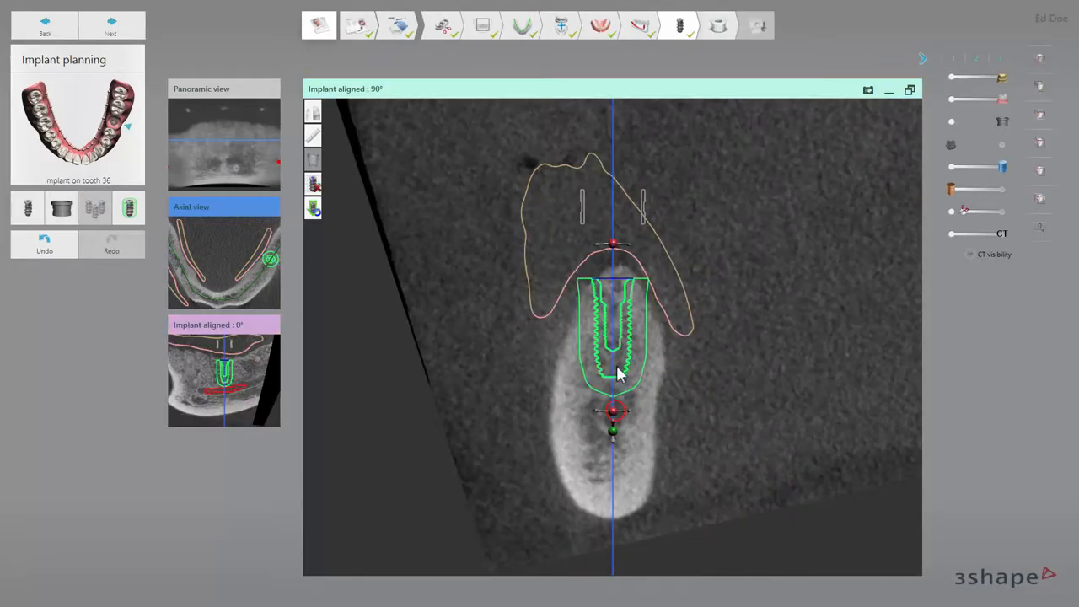
left_click_drag(615, 422, 612, 413)
left_click_drag(616, 345, 621, 348)
left_click_drag(615, 432, 598, 391)
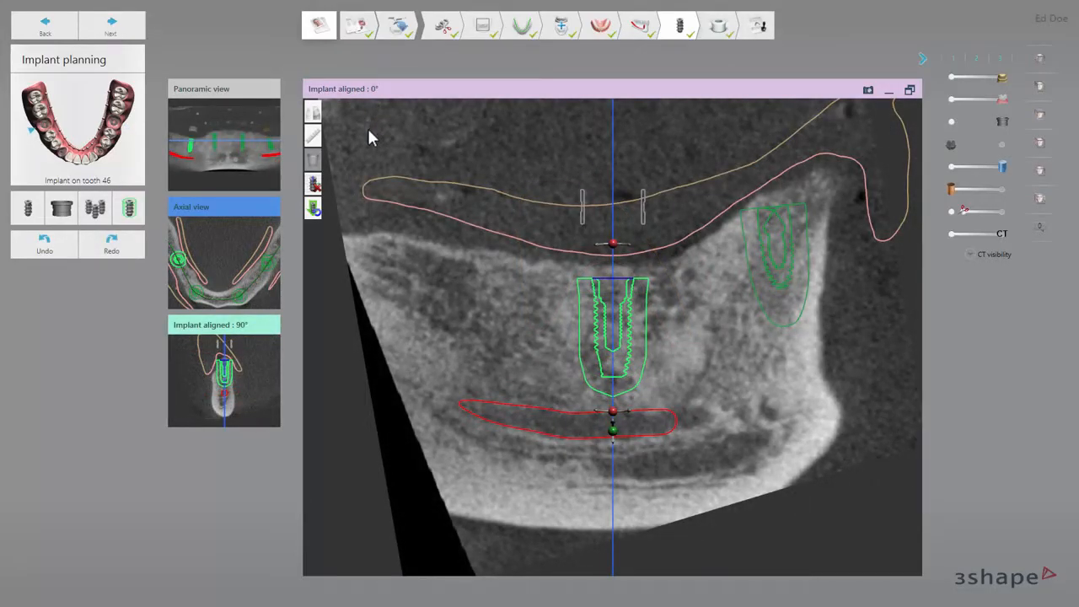
- Measure the distance from the top of the tooth 46 implant to the bone crest above it
mouse_move(317, 134)
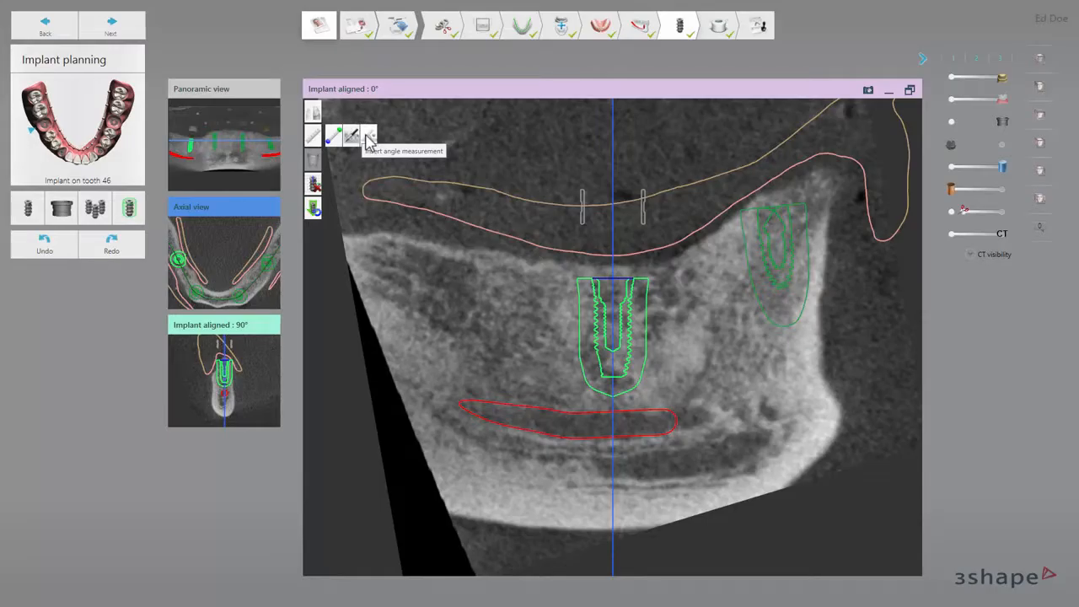
left_click(337, 139)
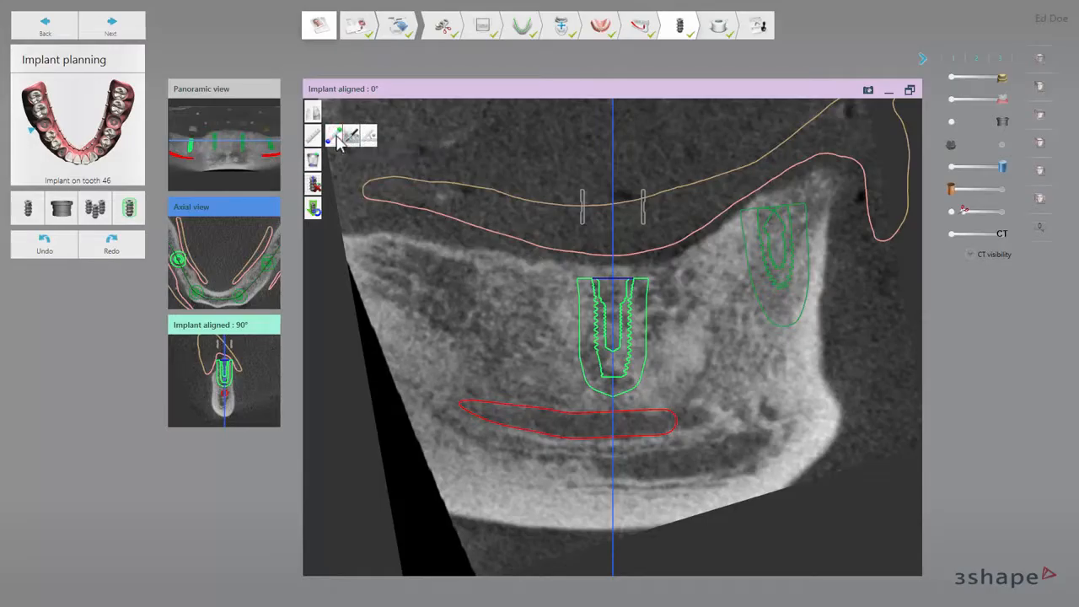
left_click(615, 277)
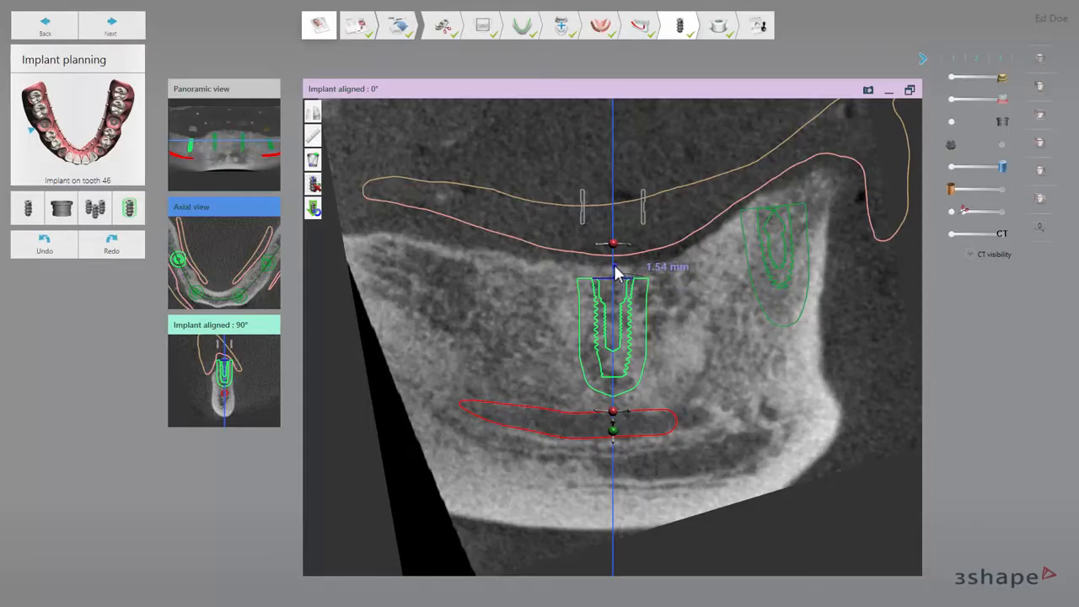
left_click(614, 270)
- Measure the bone density at a point just beside the tooth 46 implant
mouse_move(316, 137)
left_click(354, 136)
left_click(660, 336)
- Measure the angle between the tooth 46 implant's axis and the neighbouring implant's axis
mouse_move(317, 137)
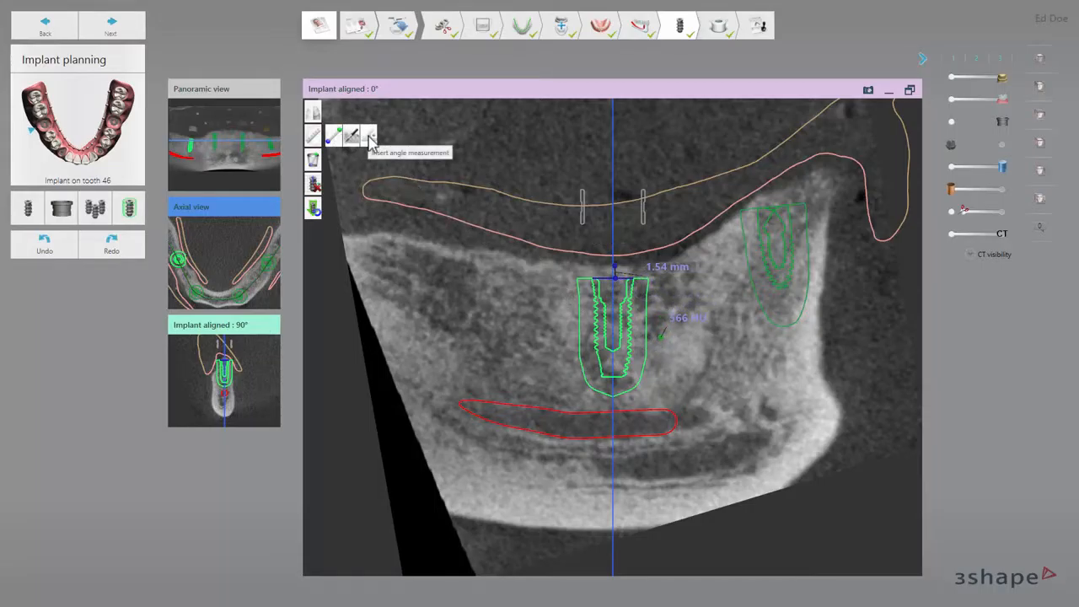
left_click(368, 139)
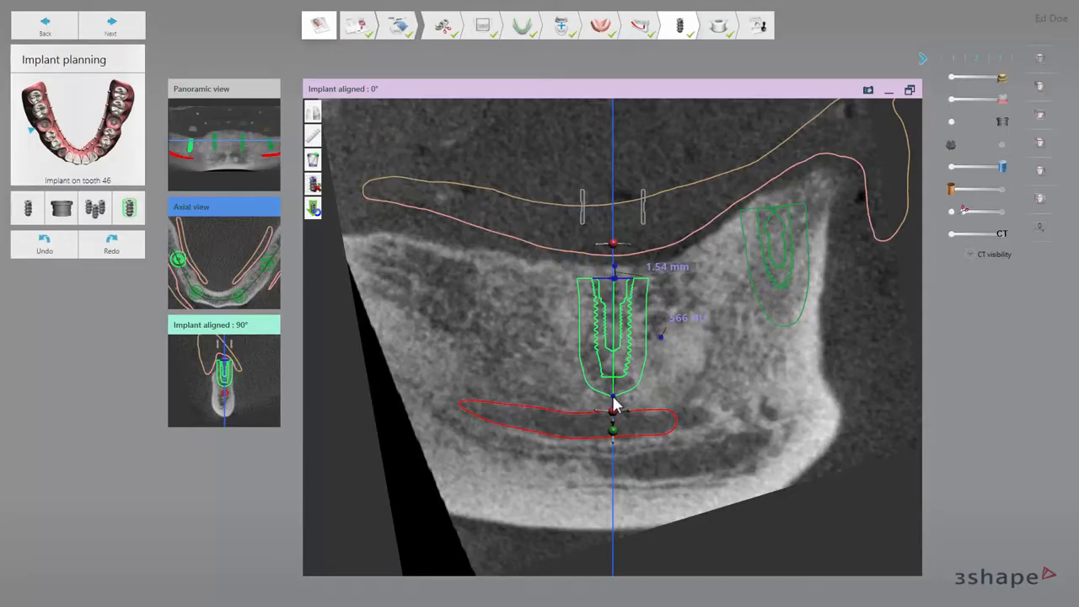
left_click(772, 209)
left_click(787, 323)
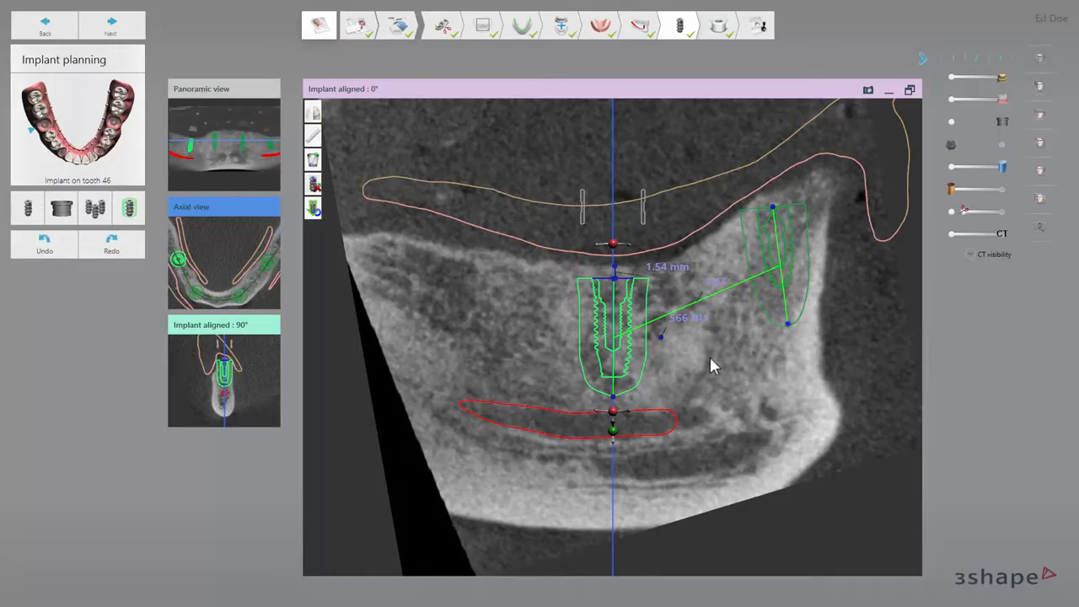
- Delete the angle, density and distance measurements from the implant-aligned view
left_click(314, 162)
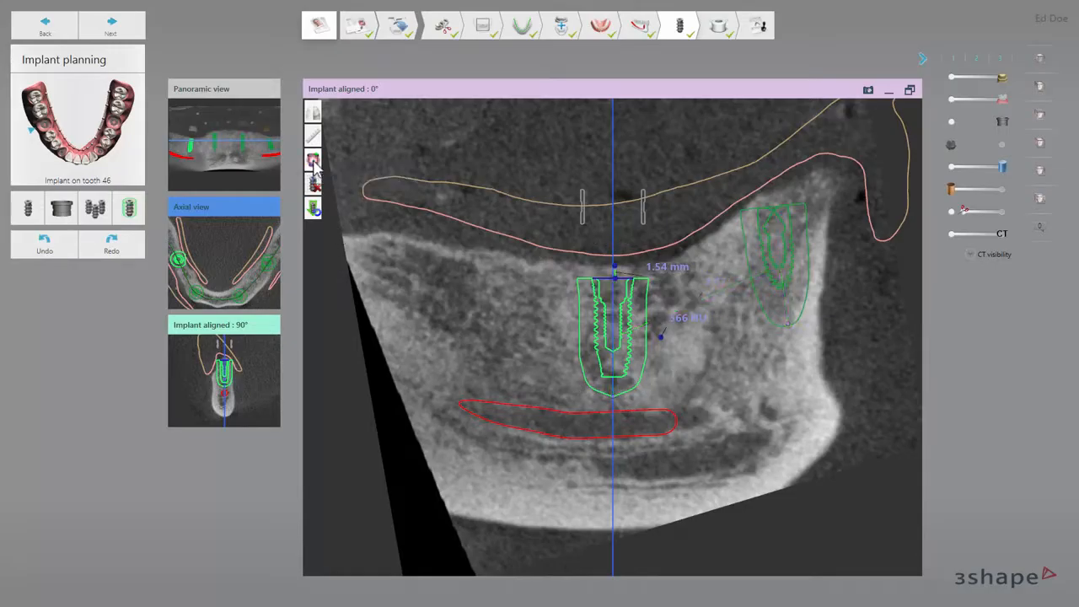
left_click(314, 162)
left_click(314, 162)
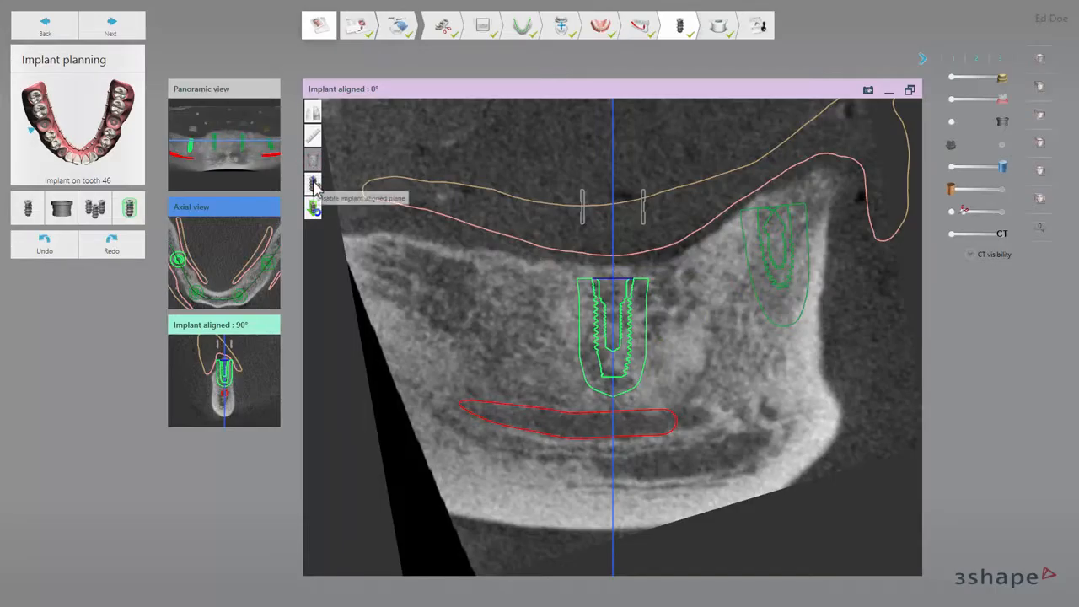
- Disable the implant-aligned plane to see the Tangential view, and enable it again
left_click(314, 184)
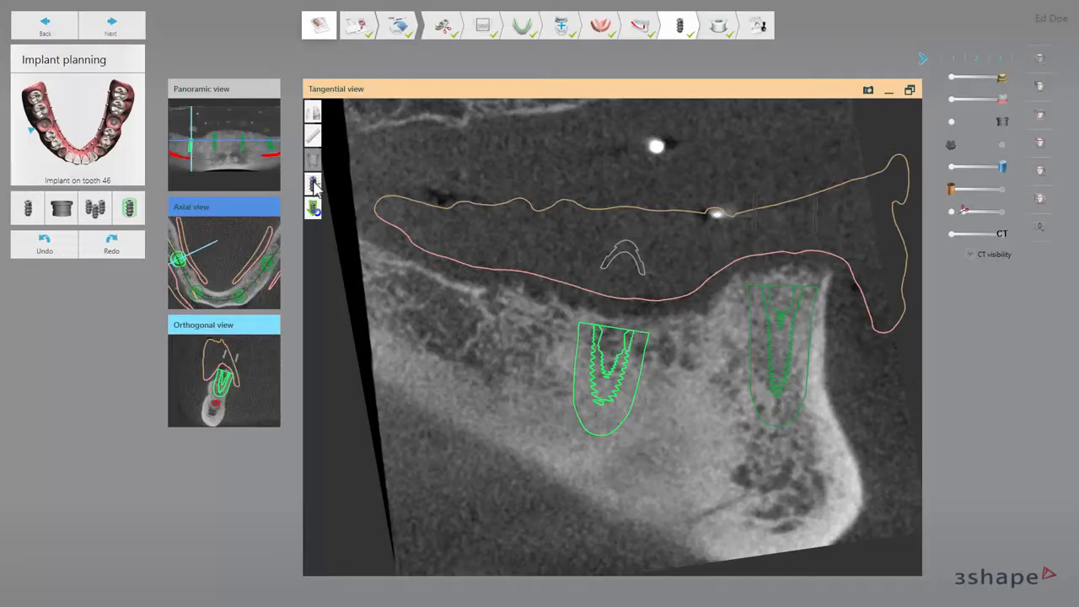
left_click(314, 184)
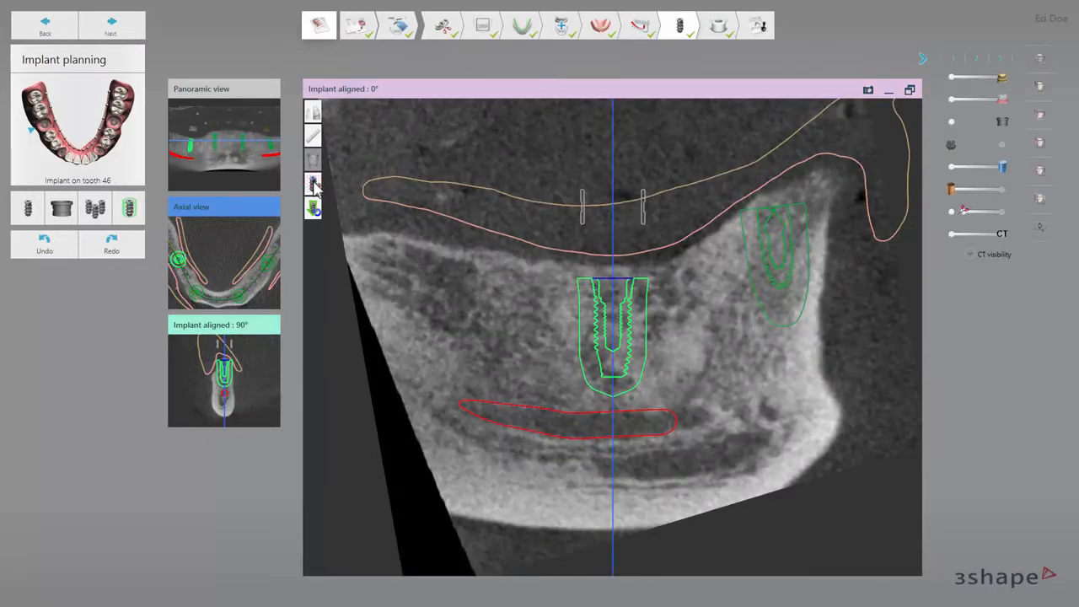
- Toggle the implant manipulation option in the aligned view and slightly adjust the tooth 46 implant
mouse_move(315, 205)
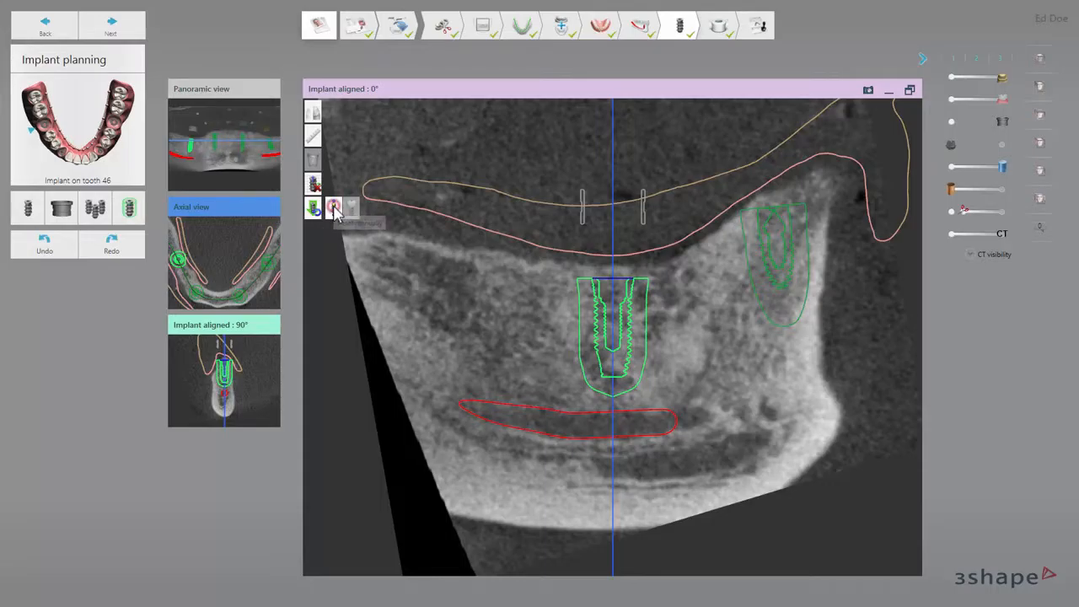
left_click(334, 208)
left_click(338, 214)
mouse_move(605, 340)
left_mouse_down()
mouse_move(619, 337)
mouse_move(618, 350)
mouse_move(578, 345)
mouse_move(609, 338)
left_mouse_up()
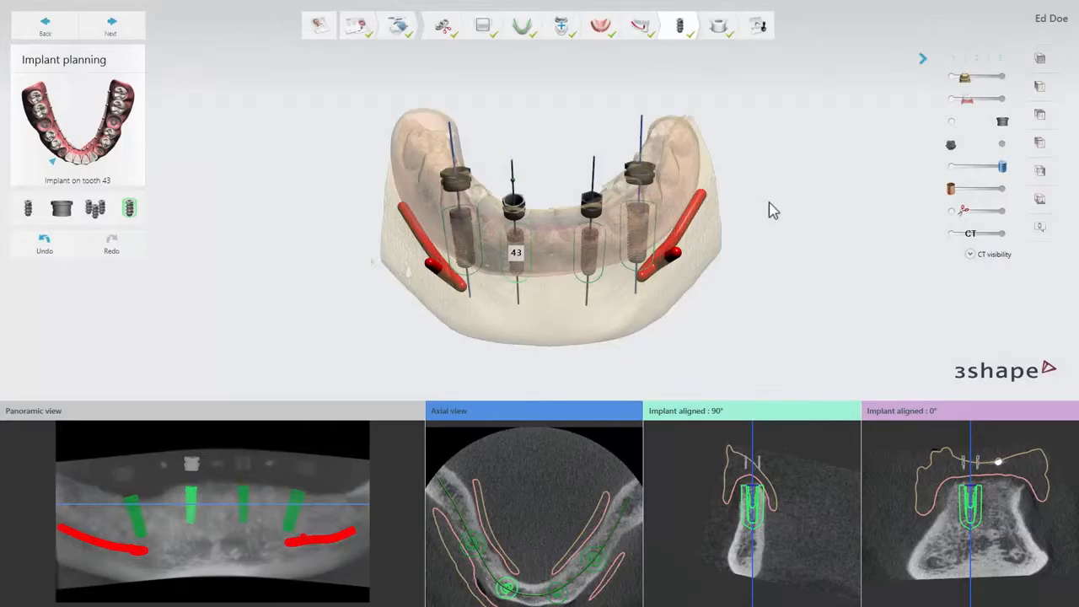
- Display the implant distance measurements and the angles between implants in the 3D view, hiding each overlay again
right_click(772, 211)
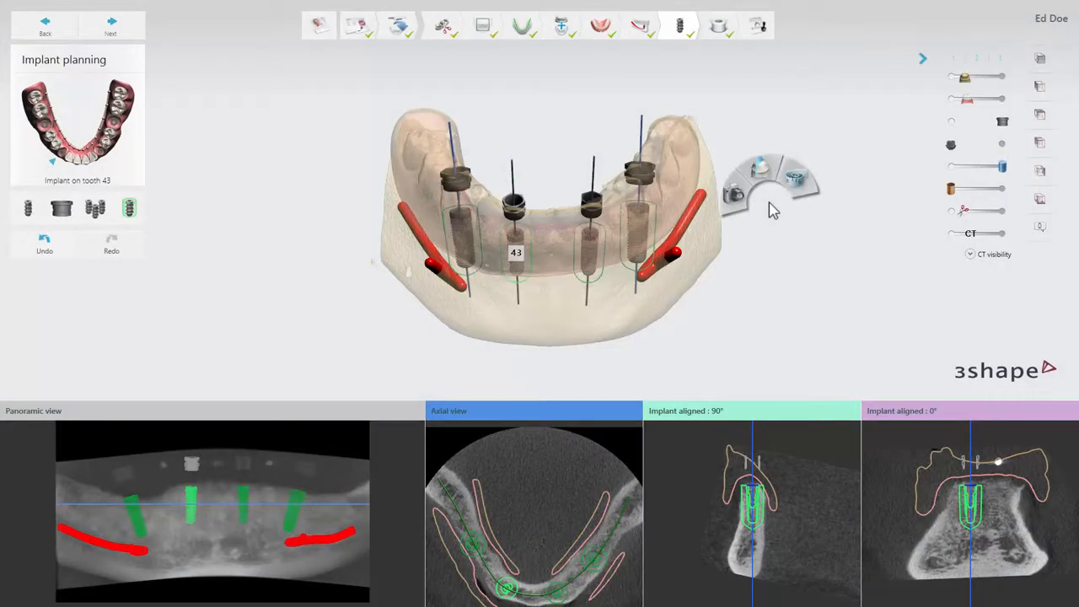
mouse_move(796, 192)
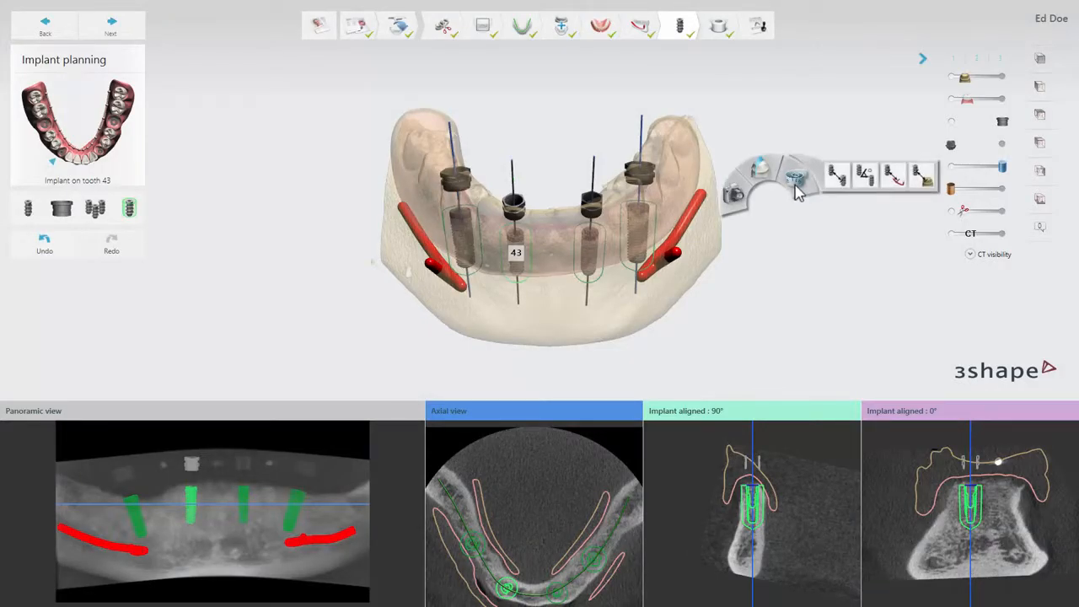
left_click(835, 187)
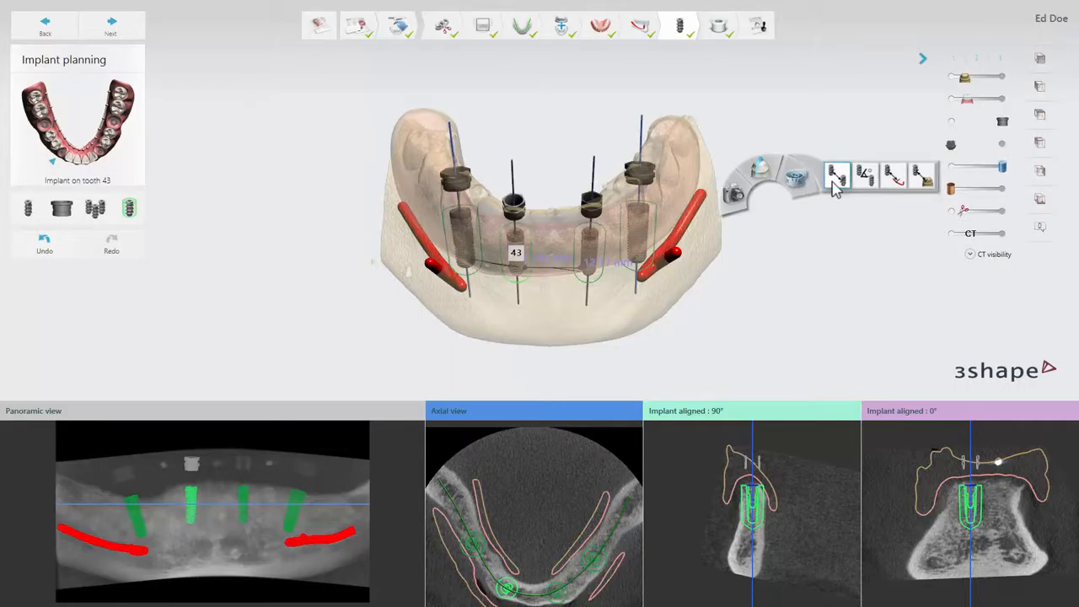
left_click(833, 184)
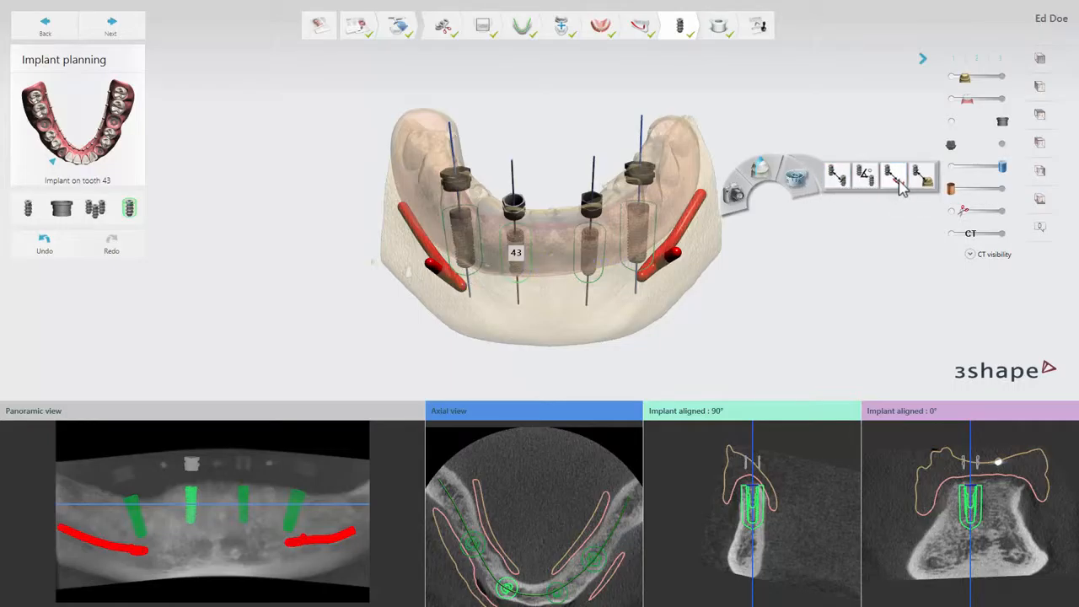
left_click(924, 179)
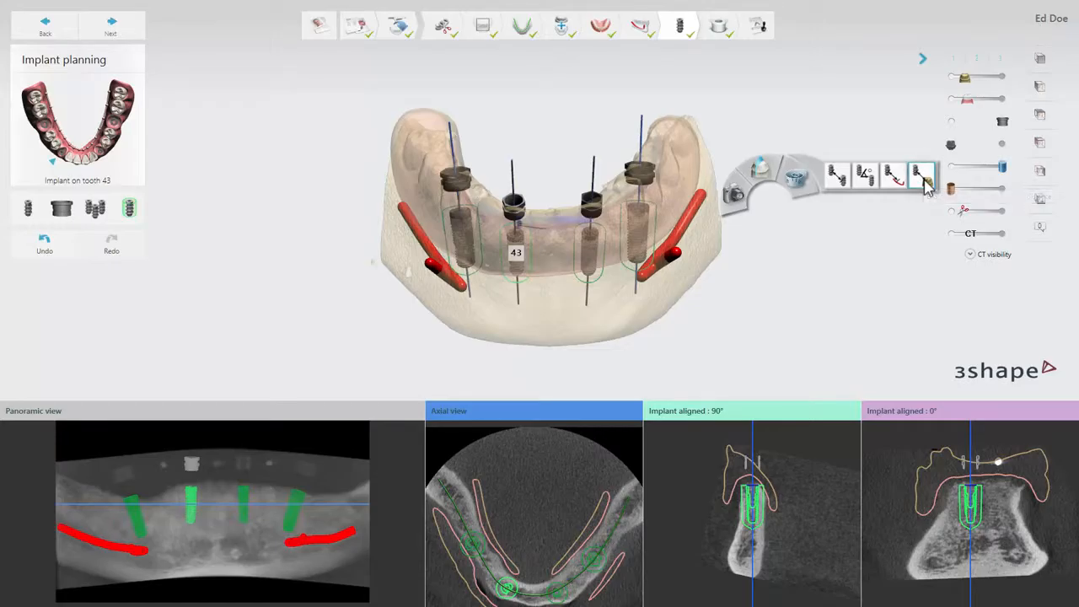
left_click(925, 187)
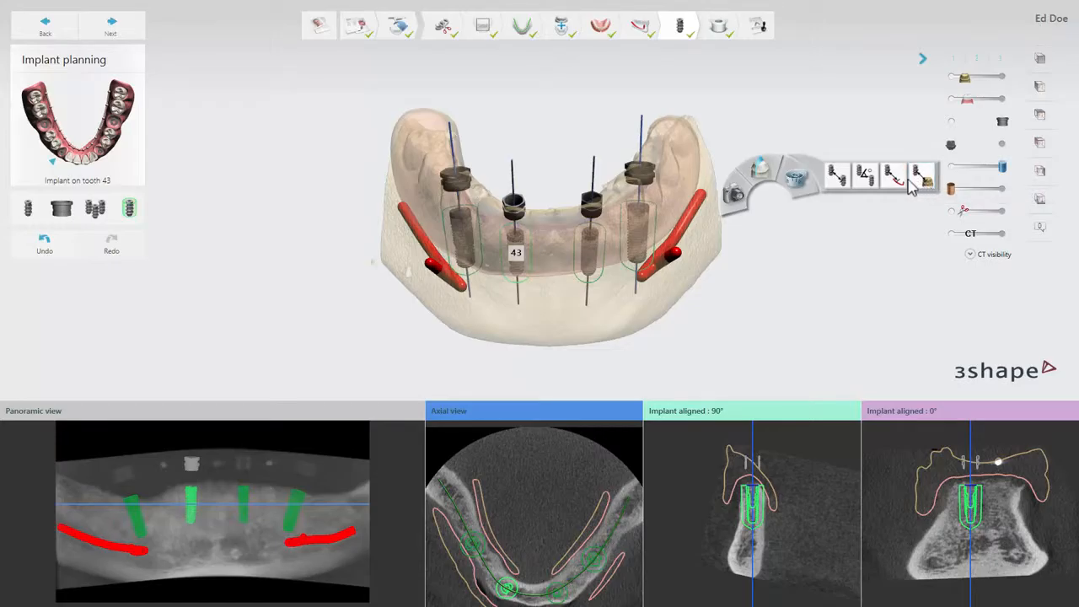
left_click(870, 179)
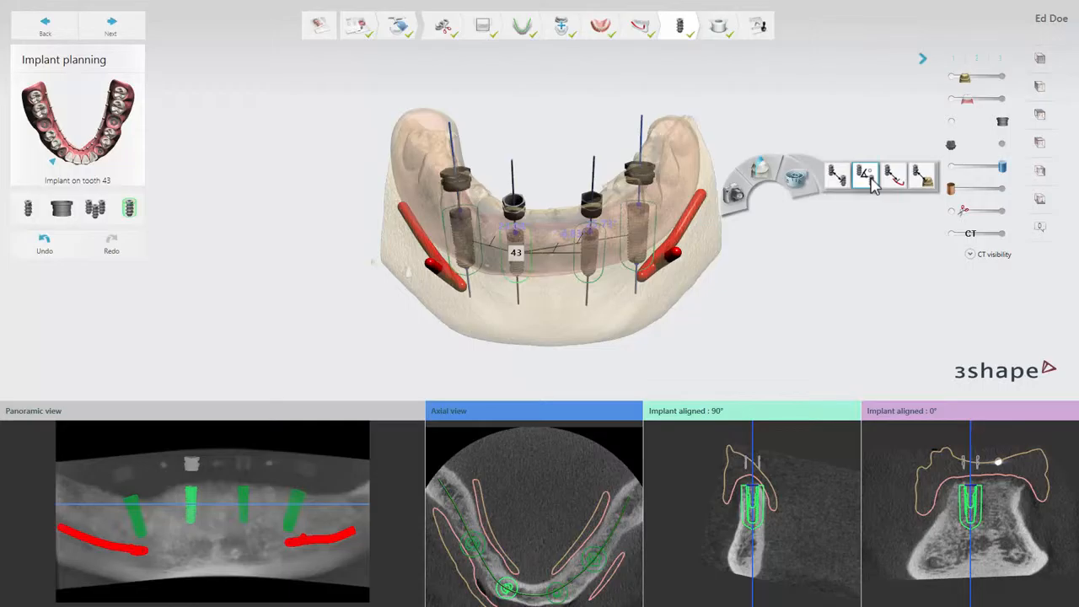
left_click(872, 186)
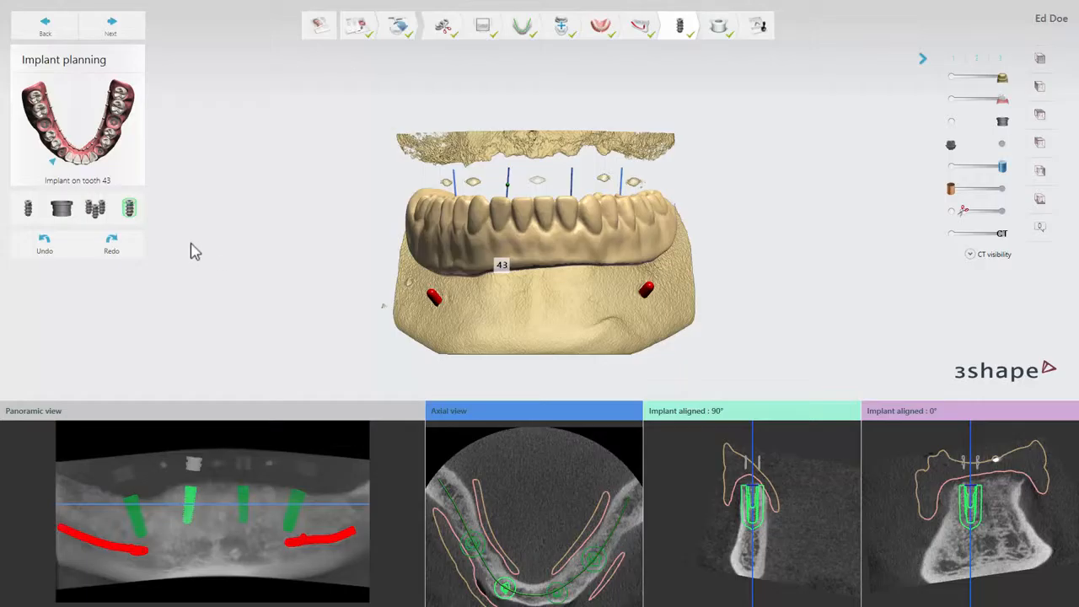
- Make the implants on teeth 33 and 43 parallel to each other and close the parallelization list
left_click(99, 213)
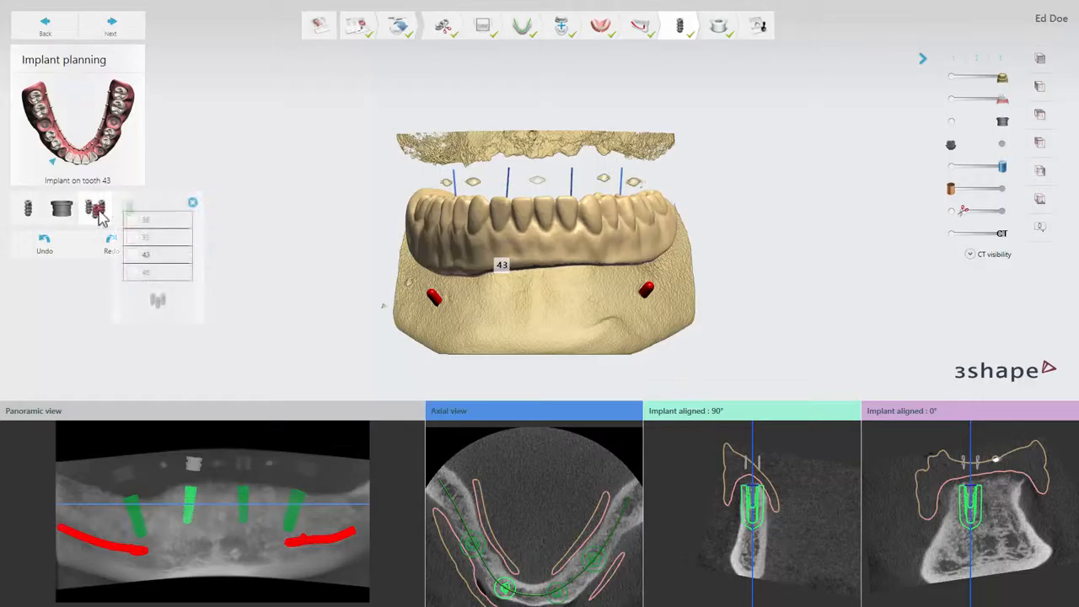
left_click(131, 238)
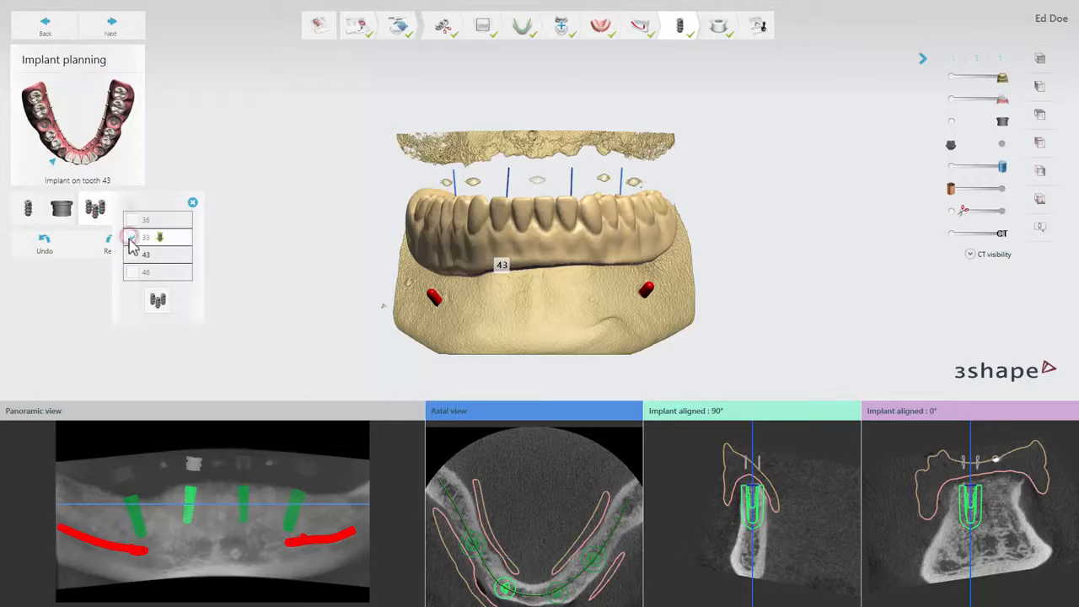
left_click(132, 254)
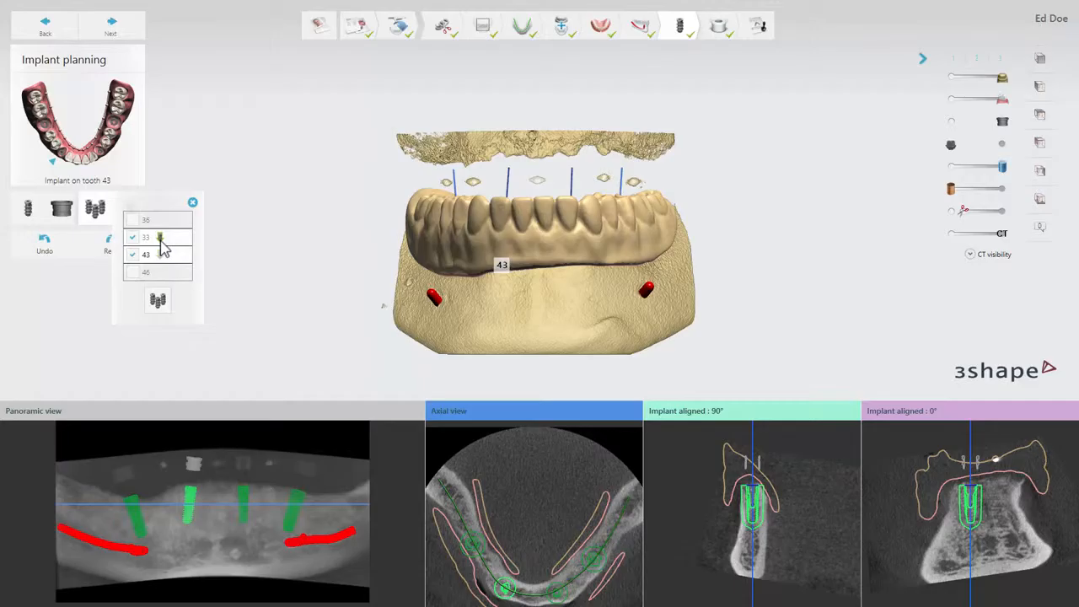
left_click(157, 299)
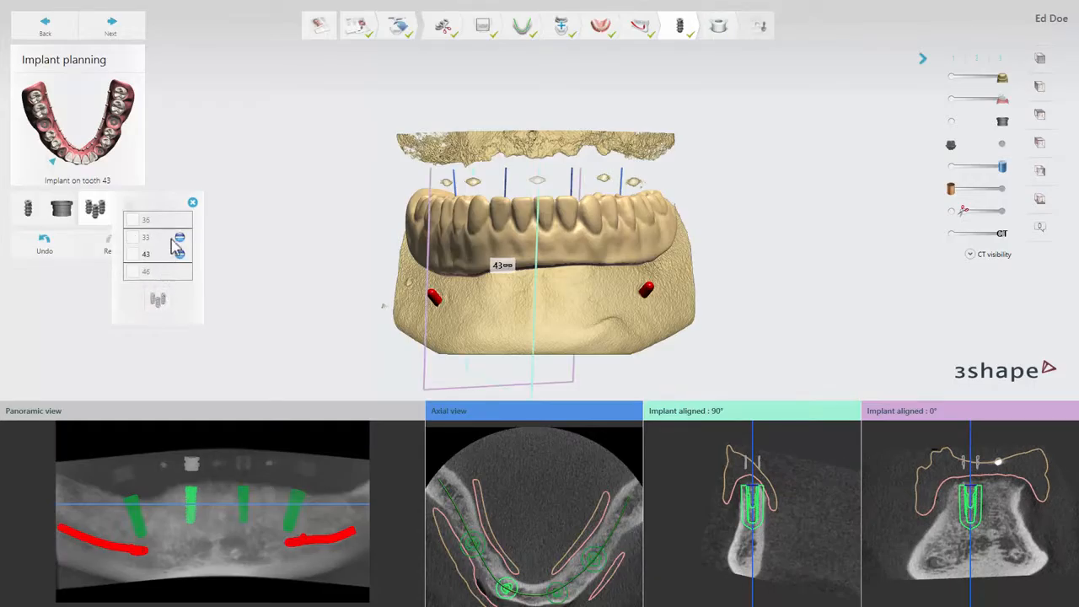
left_click(193, 205)
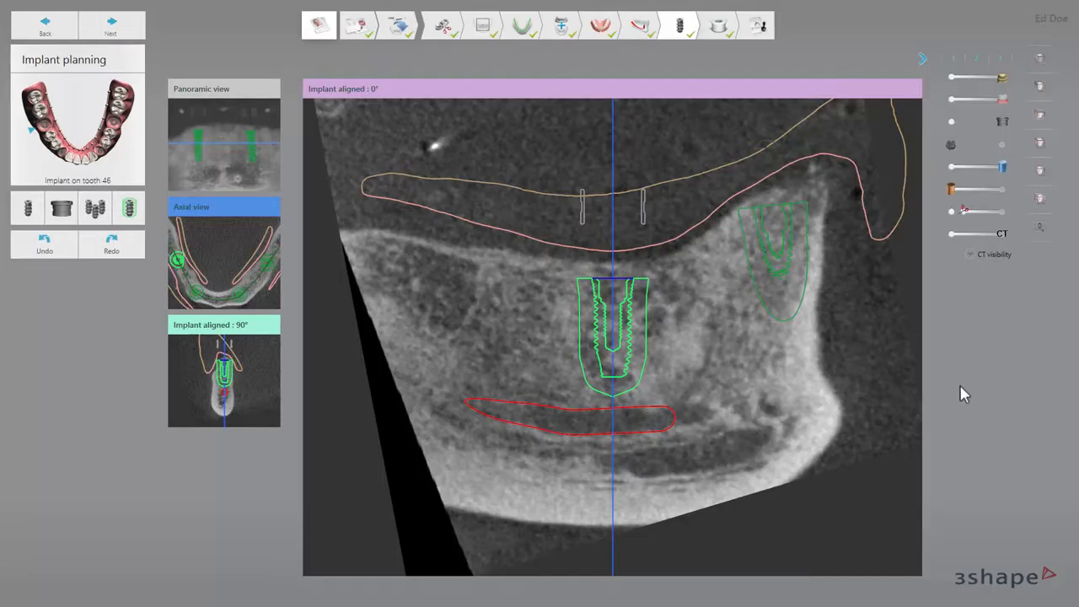
- Slightly adjust the tooth 46 implant above the nerve in the enlarged implant-aligned 0° view
mouse_move(812, 373)
mouse_move(613, 429)
left_mouse_down()
mouse_move(616, 465)
mouse_move(613, 430)
left_mouse_up()
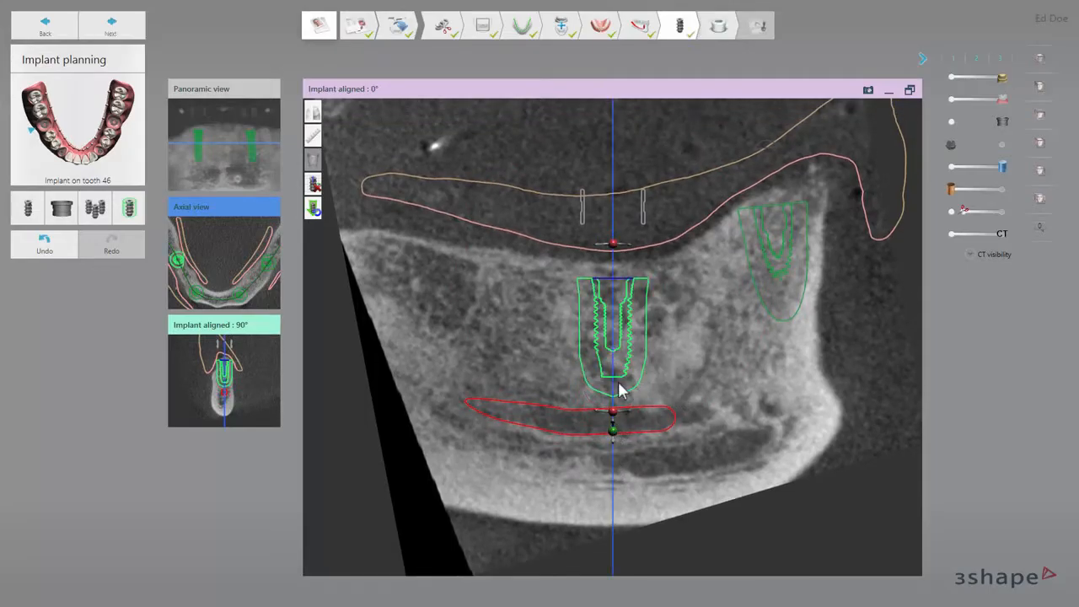
mouse_move(627, 364)
left_mouse_down()
mouse_move(745, 329)
mouse_move(633, 357)
left_mouse_up()
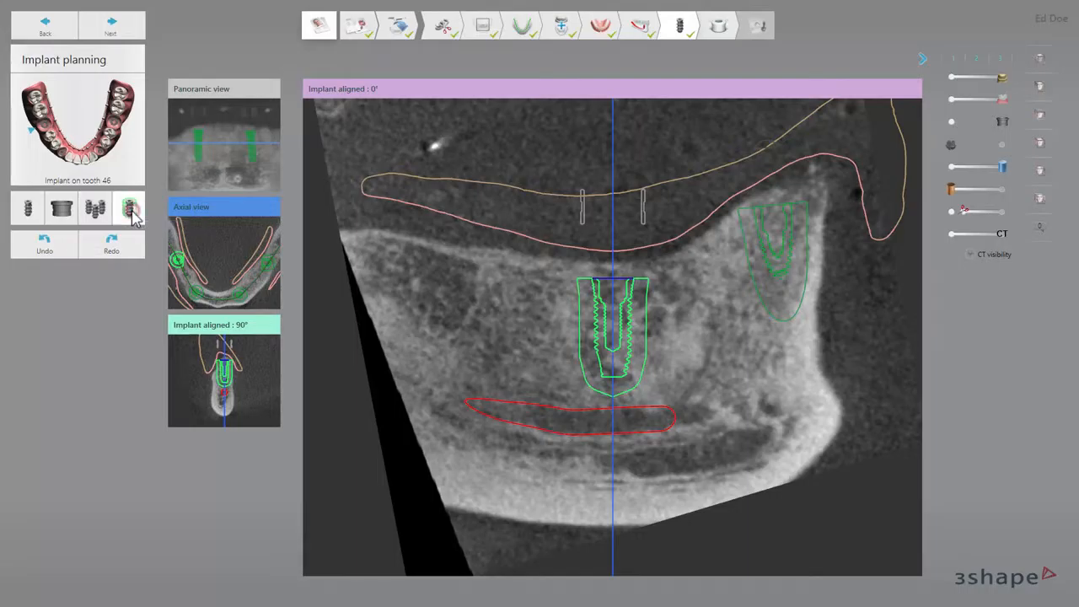
- Try a custom safety zone with adjusted distances for the tooth 46 implant, and switch the custom zone off again
left_click(132, 211)
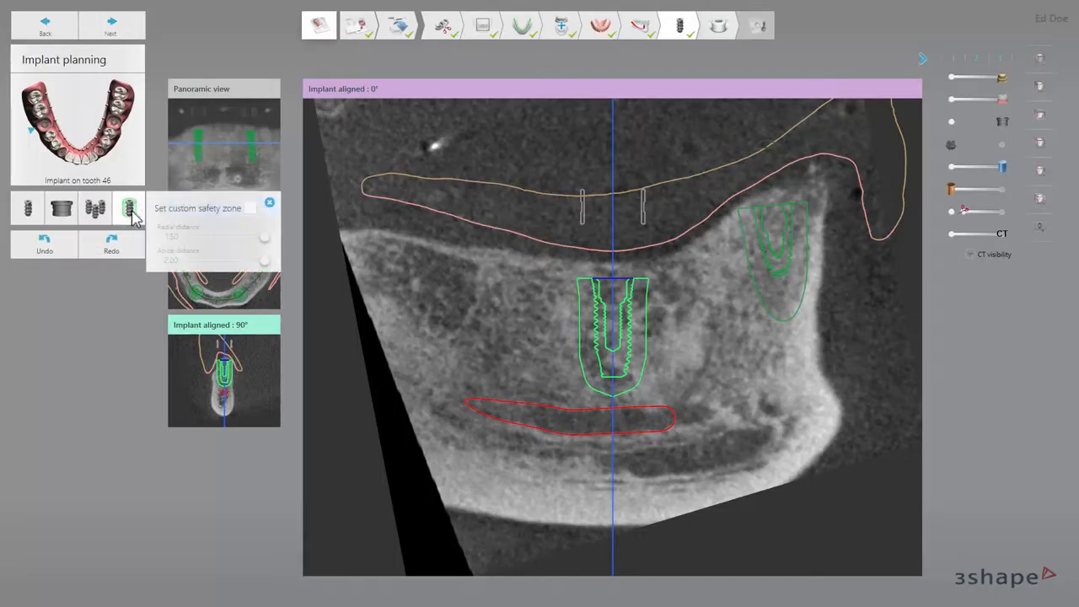
left_click(248, 209)
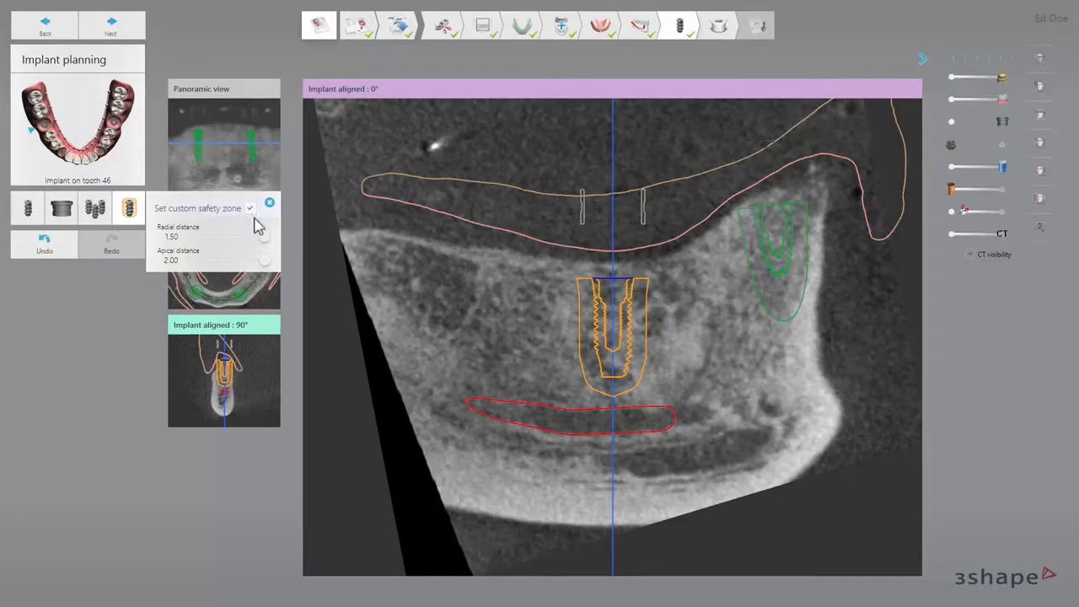
left_click_drag(267, 244, 278, 268)
left_click(250, 208)
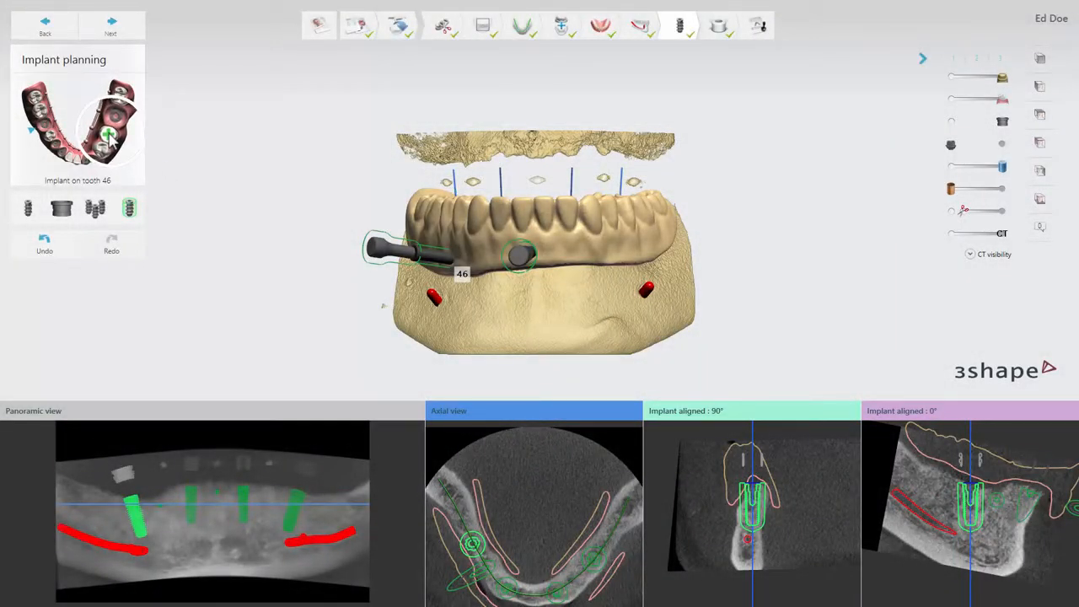
- Choose an Avinent Anchor Pin with 1.6 mm diameter and 26.0 mm length for the tooth 35 position
left_click(108, 135)
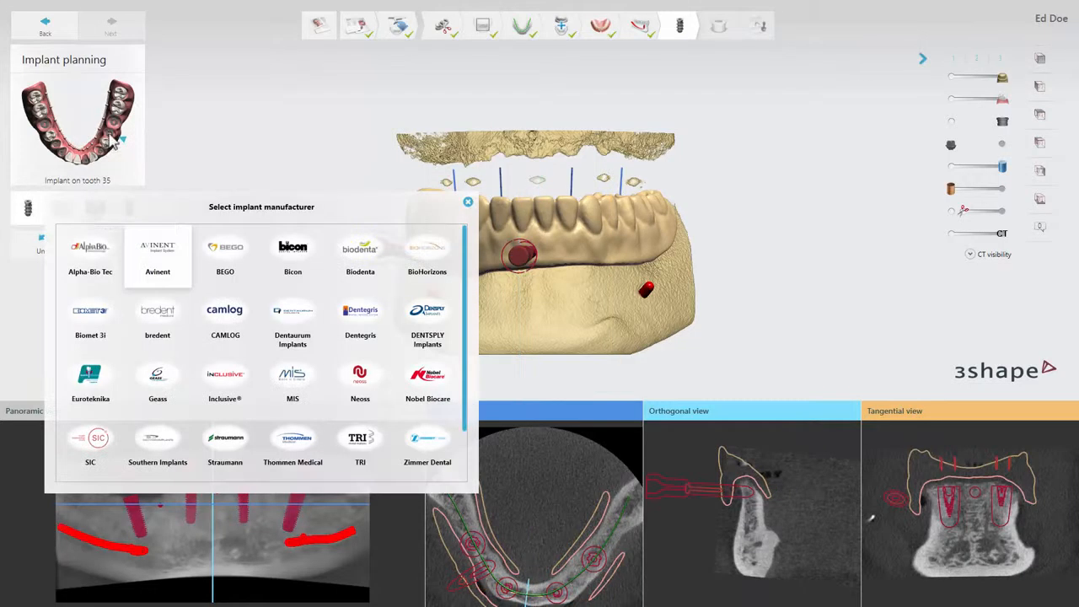
left_click(160, 258)
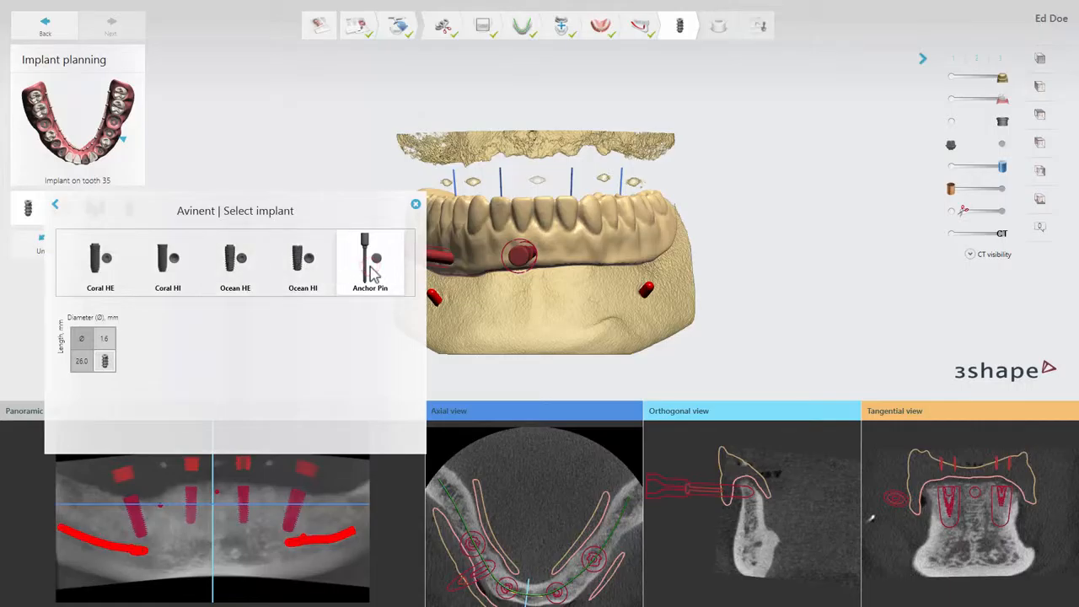
left_click(107, 361)
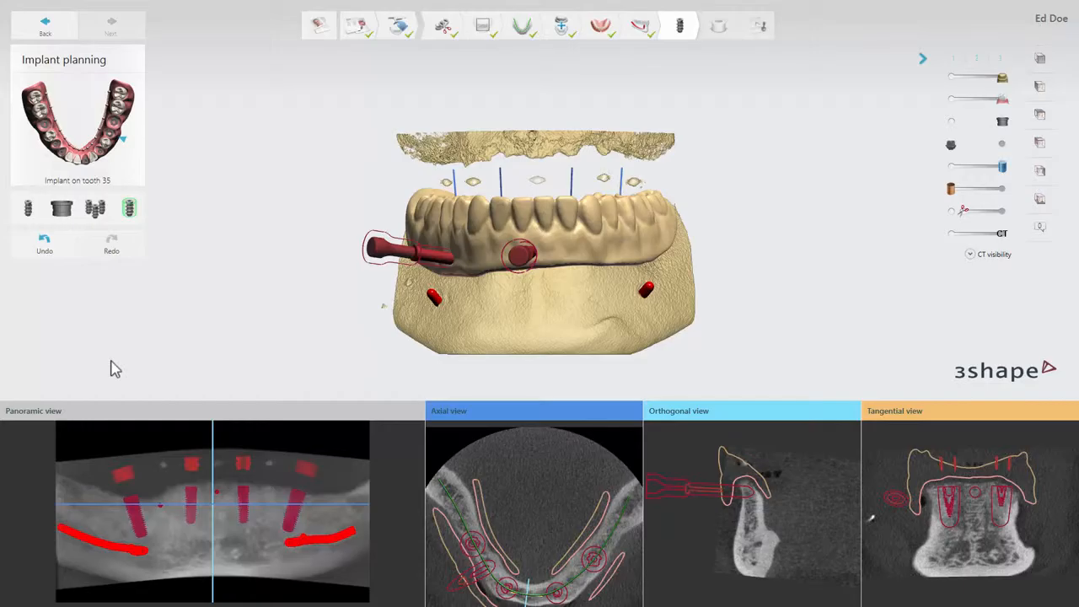
- Place the anchor pin sideways into the jawbone near tooth 35 in the orthogonal view and tilt it
left_click_drag(213, 514, 271, 504)
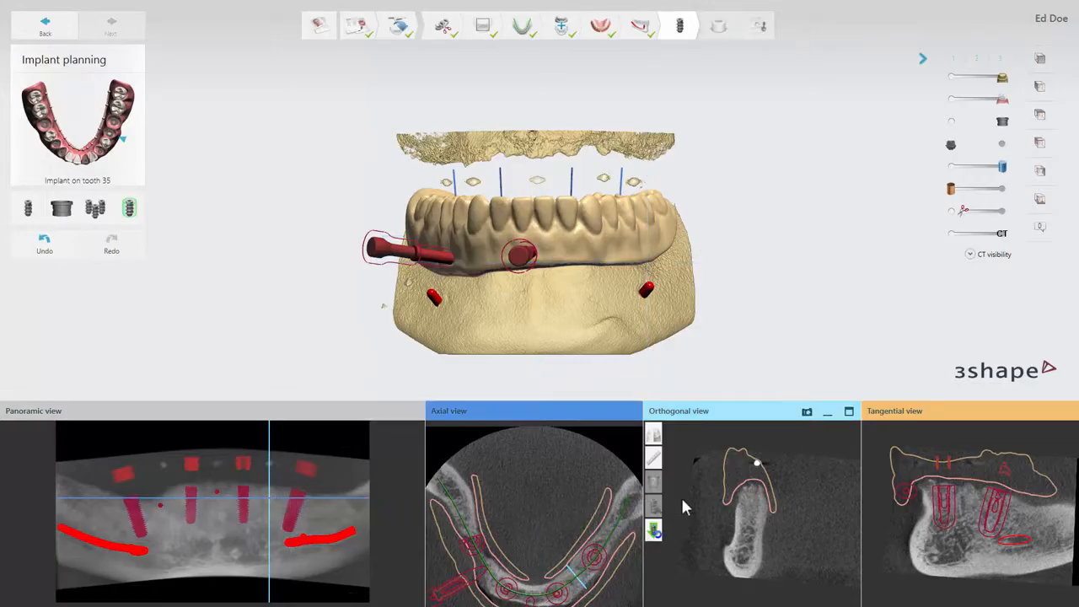
left_click_drag(735, 506, 750, 506)
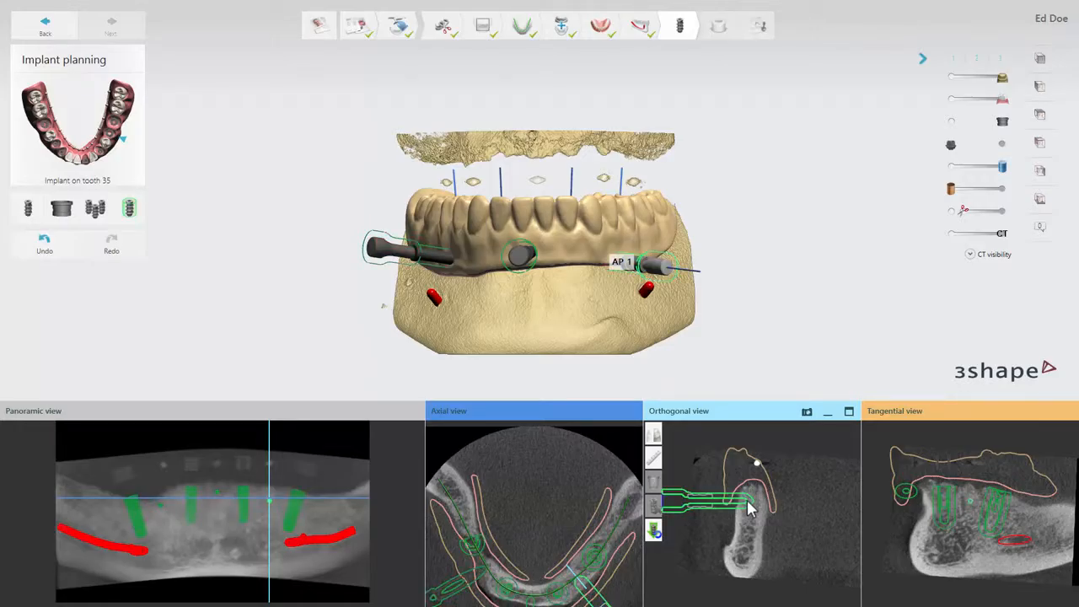
right_click_drag(747, 502, 739, 498)
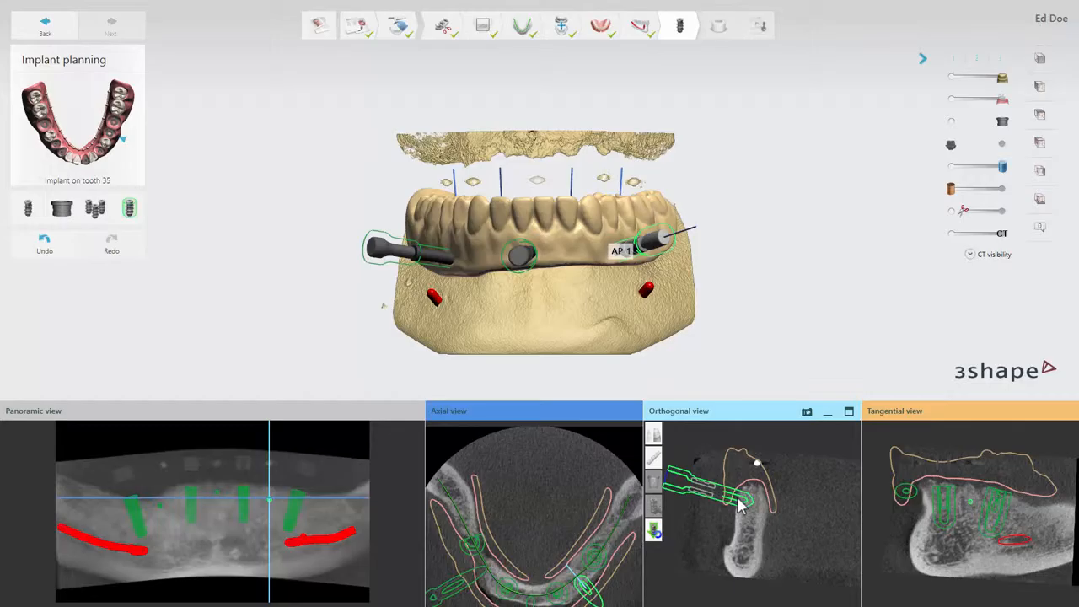
- Align the CT planes to the new anchor pin and fine-tune its position in the implant-aligned 90° view
double_click(739, 498)
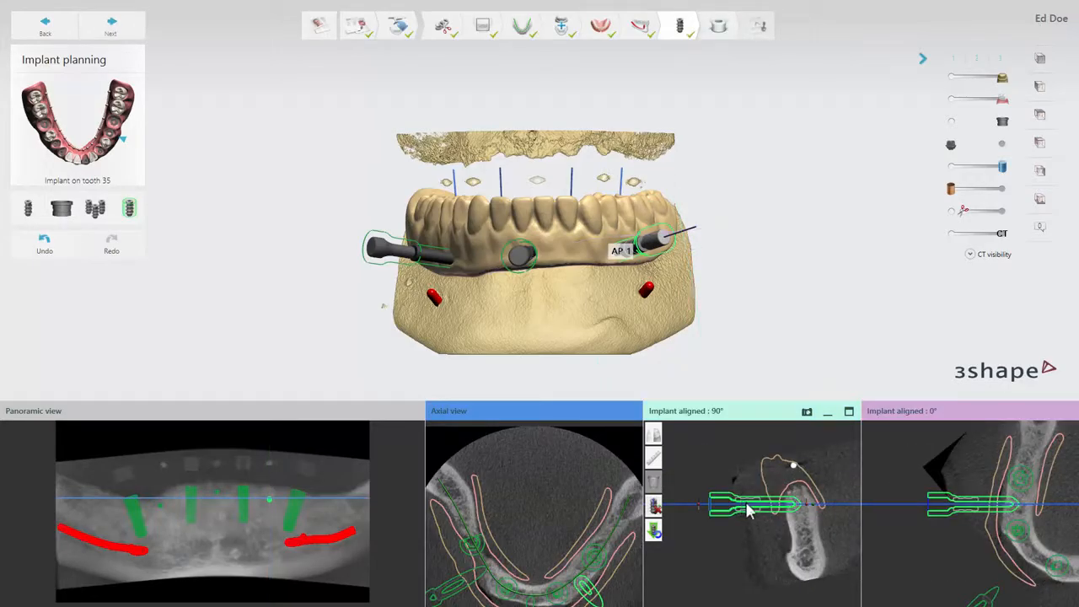
left_click_drag(748, 504, 816, 512)
mouse_move(808, 512)
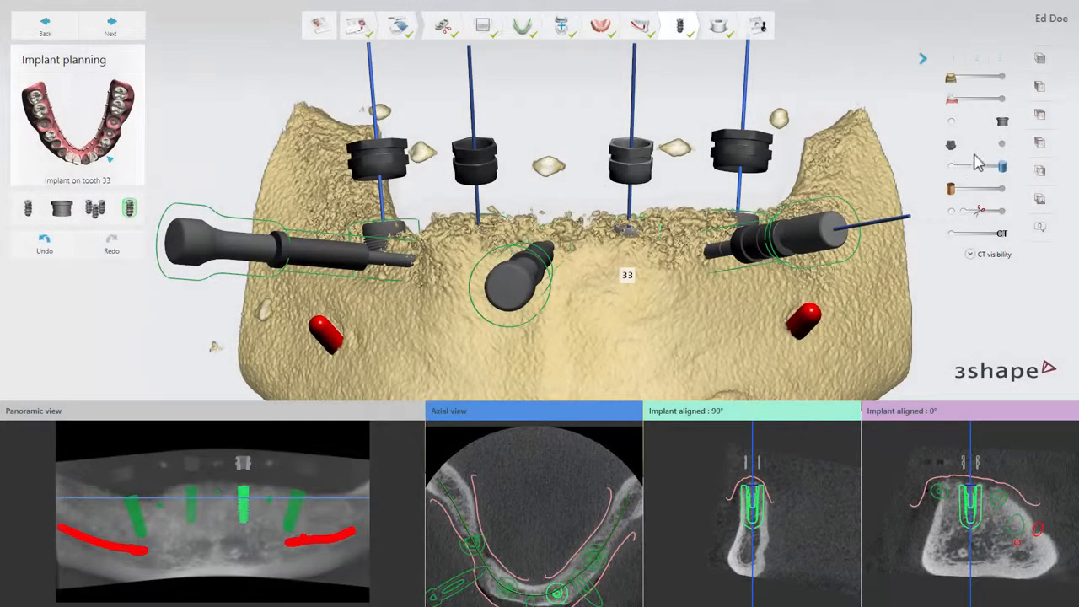
- Show the abutments with the 3D view clipped at the tooth 33 implant, and adjust its abutment with the control points
left_click(1002, 145)
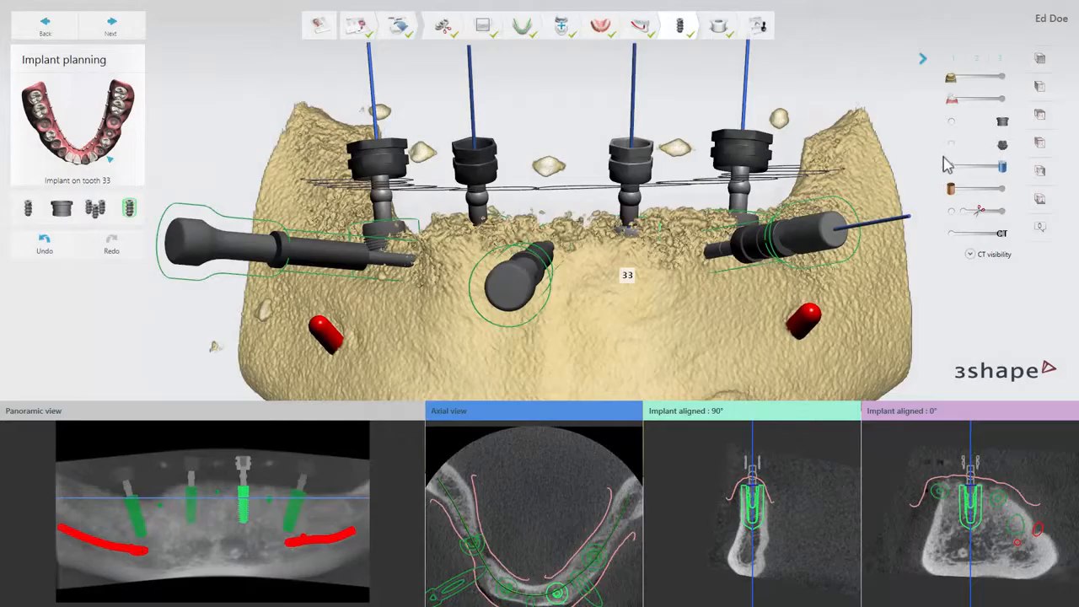
left_click(952, 216)
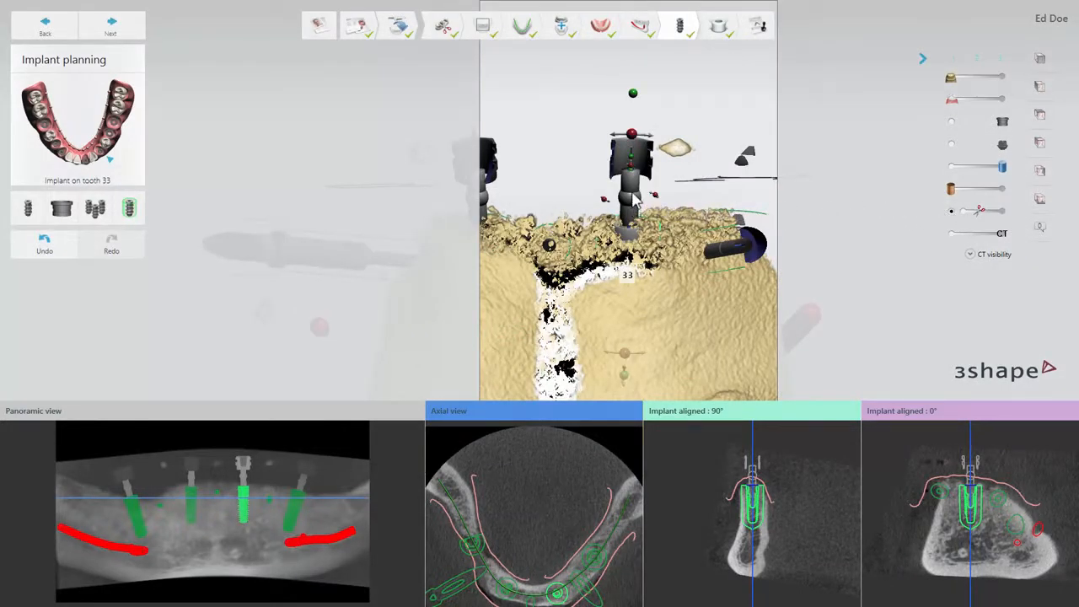
mouse_move(631, 172)
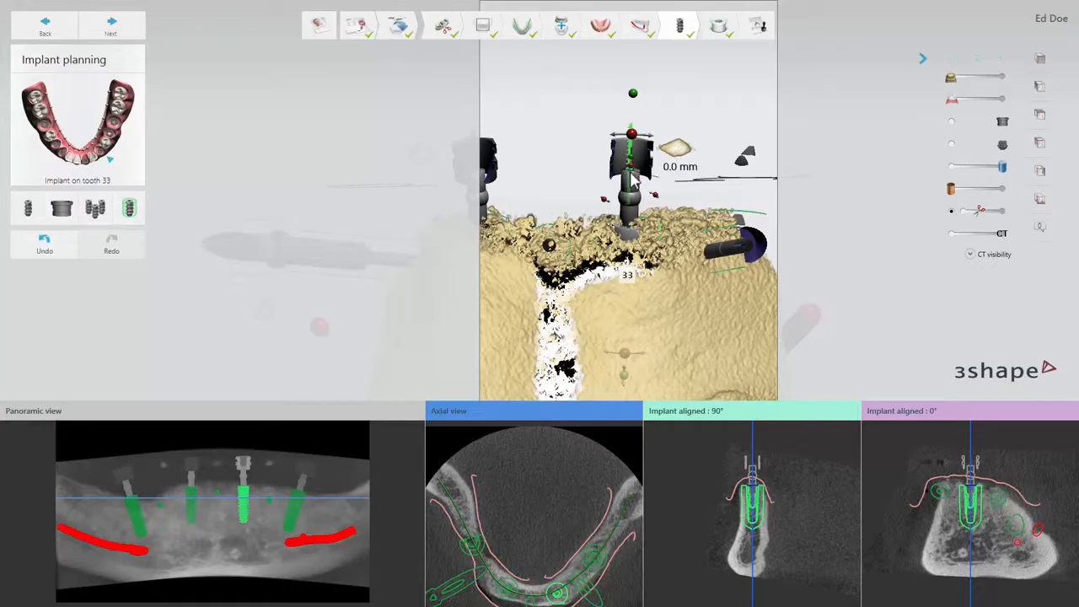
mouse_move(632, 174)
left_mouse_down()
mouse_move(633, 192)
mouse_move(634, 160)
left_mouse_up()
mouse_move(655, 194)
left_mouse_down()
mouse_move(638, 204)
mouse_move(661, 205)
left_mouse_up()
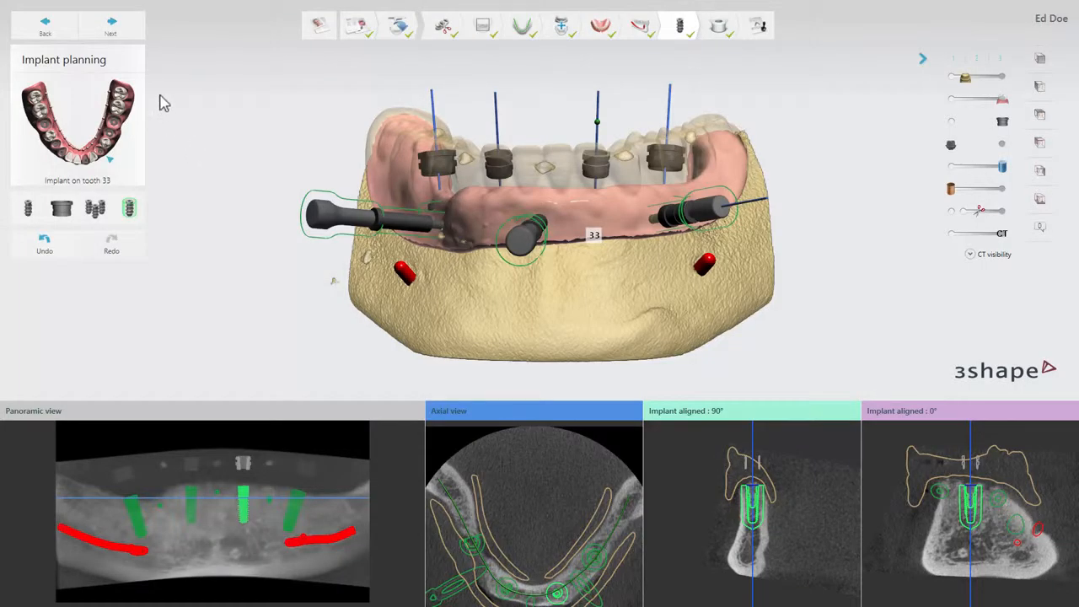
- Finish implant planning and advance to the following workflow stage
left_click(135, 34)
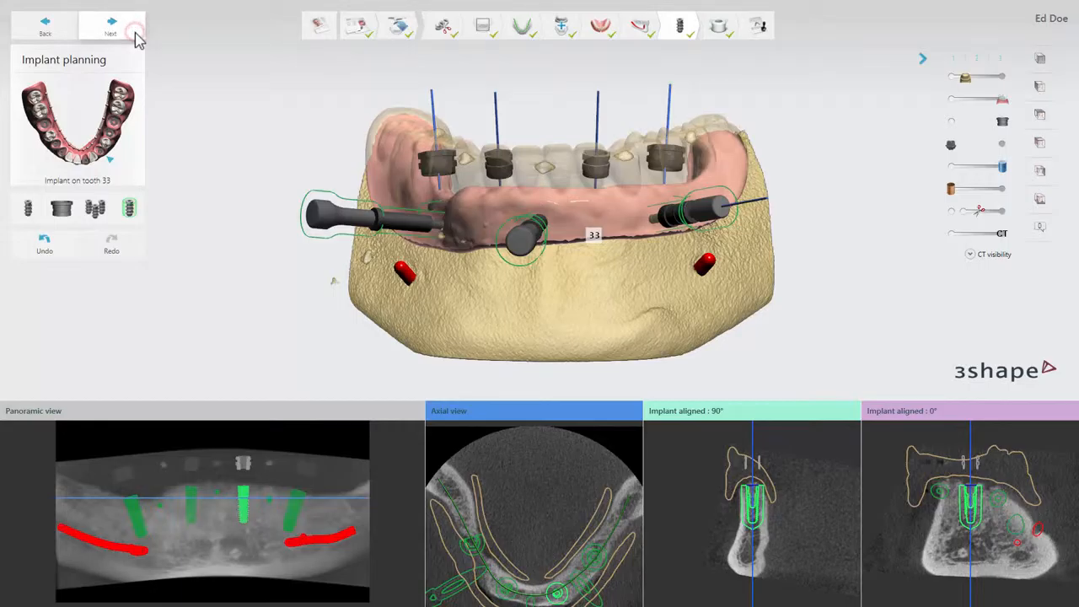